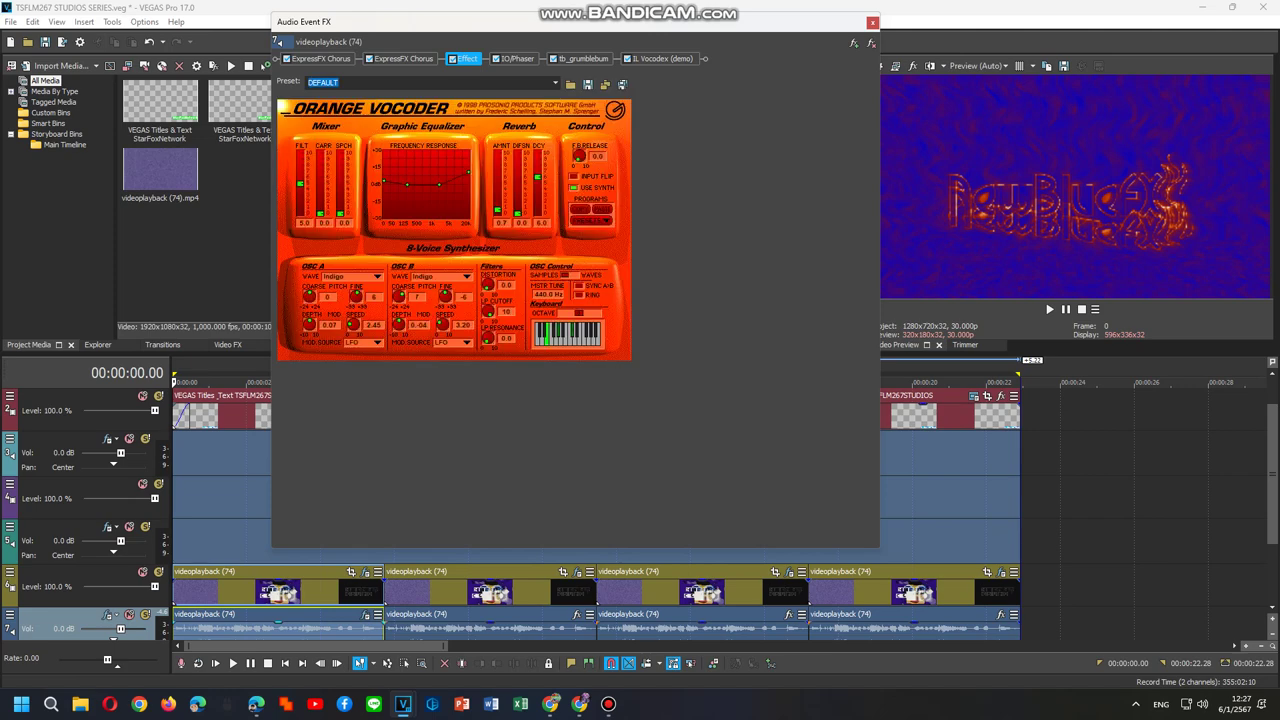
Step: Apply the RING MOD VOCODER preset to the Orange Vocoder effect and the (Copy 9) init preset to the IO/Phaser effect
key("alt+Down")
key("Down")
key("Return")
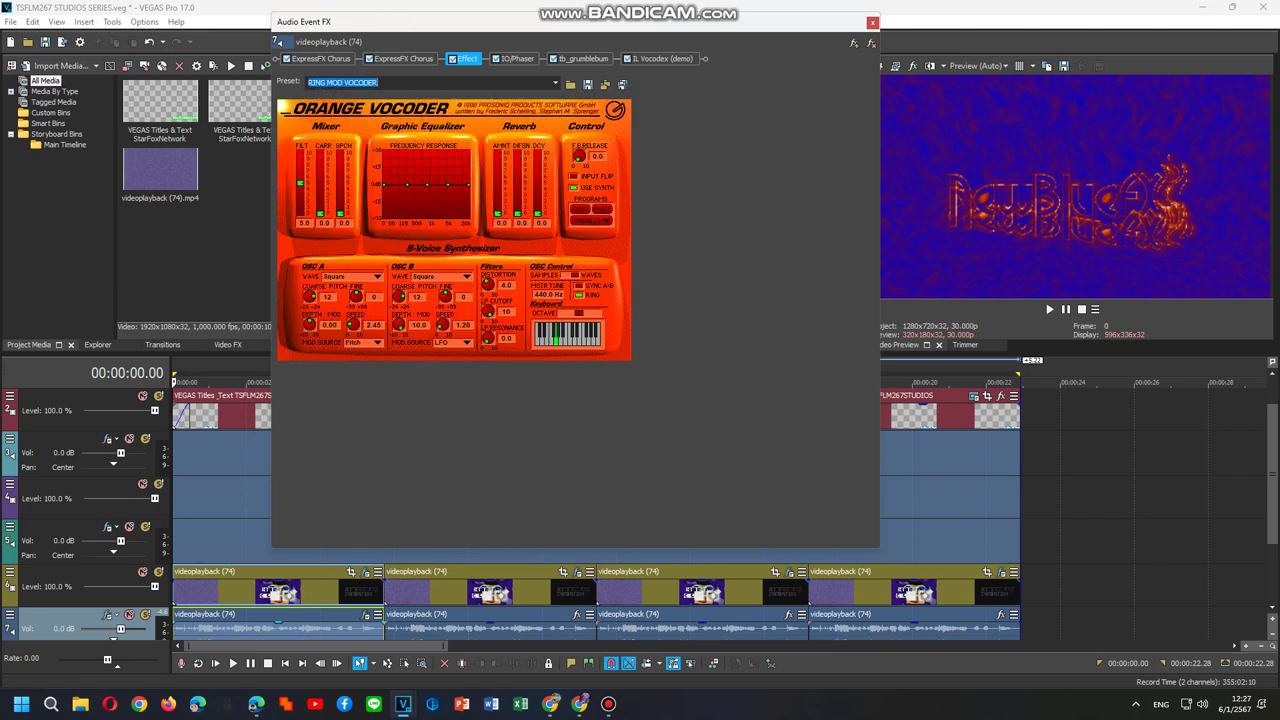
left_click(517, 58)
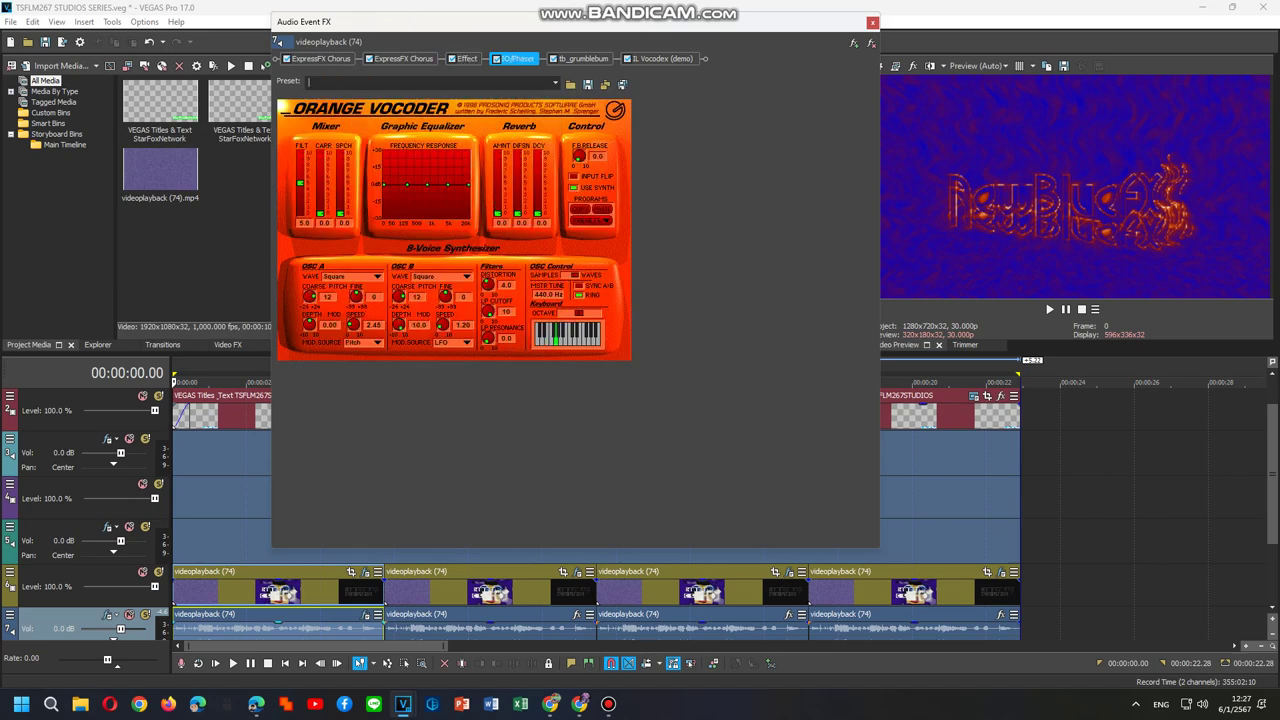
key("alt+Down")
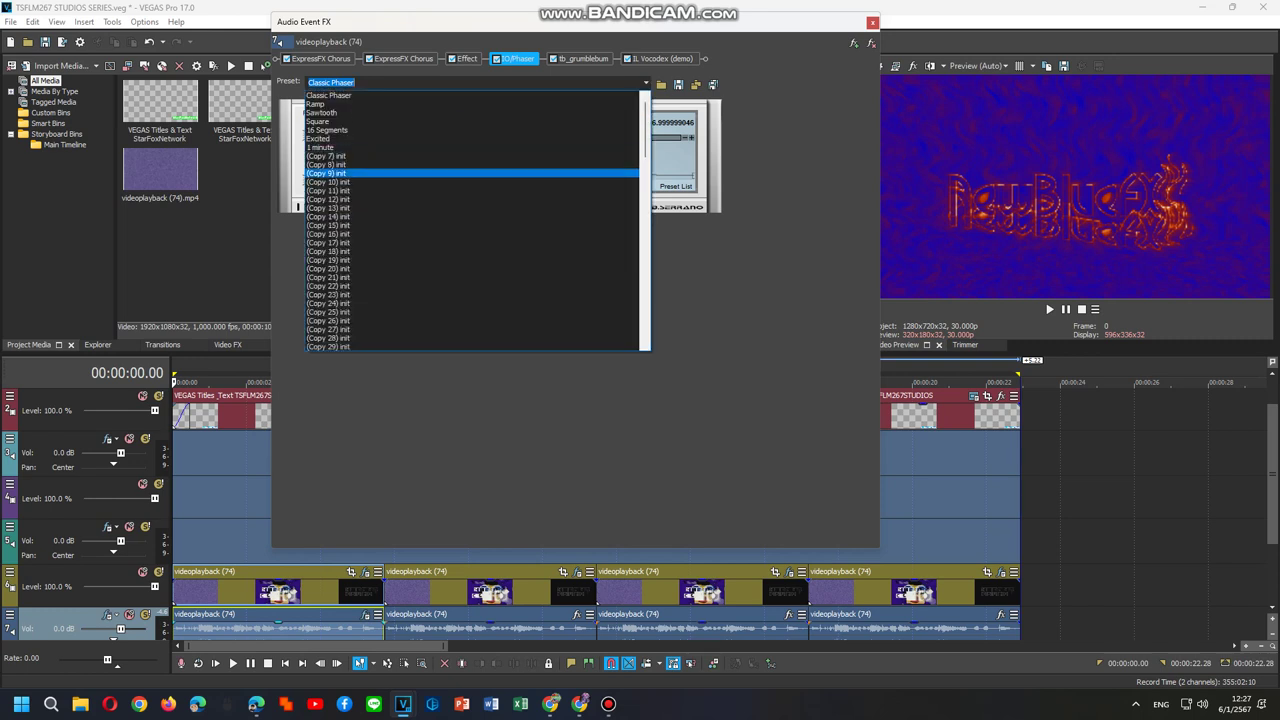
key("Return")
Step: Load the Clearer preset in the IL Vocodex effect and set its carrier synthesizer to Gargling
left_click(583, 58)
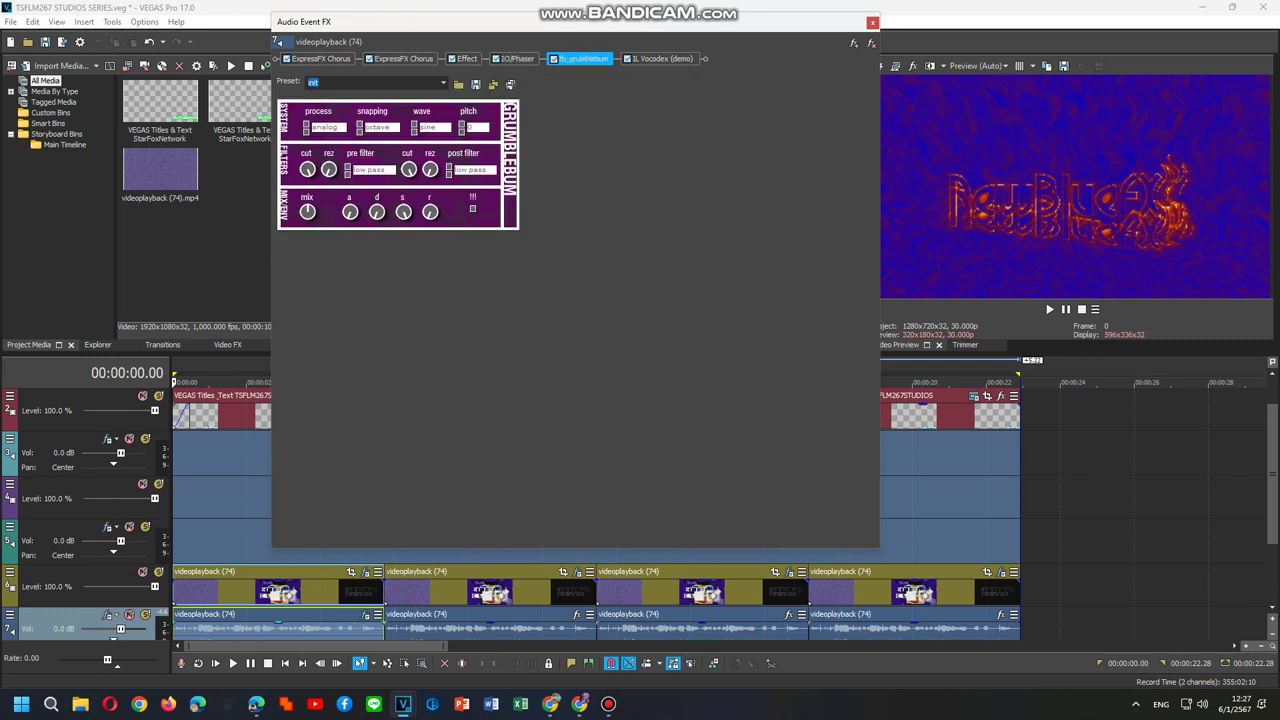
left_click(660, 58)
left_click(610, 107)
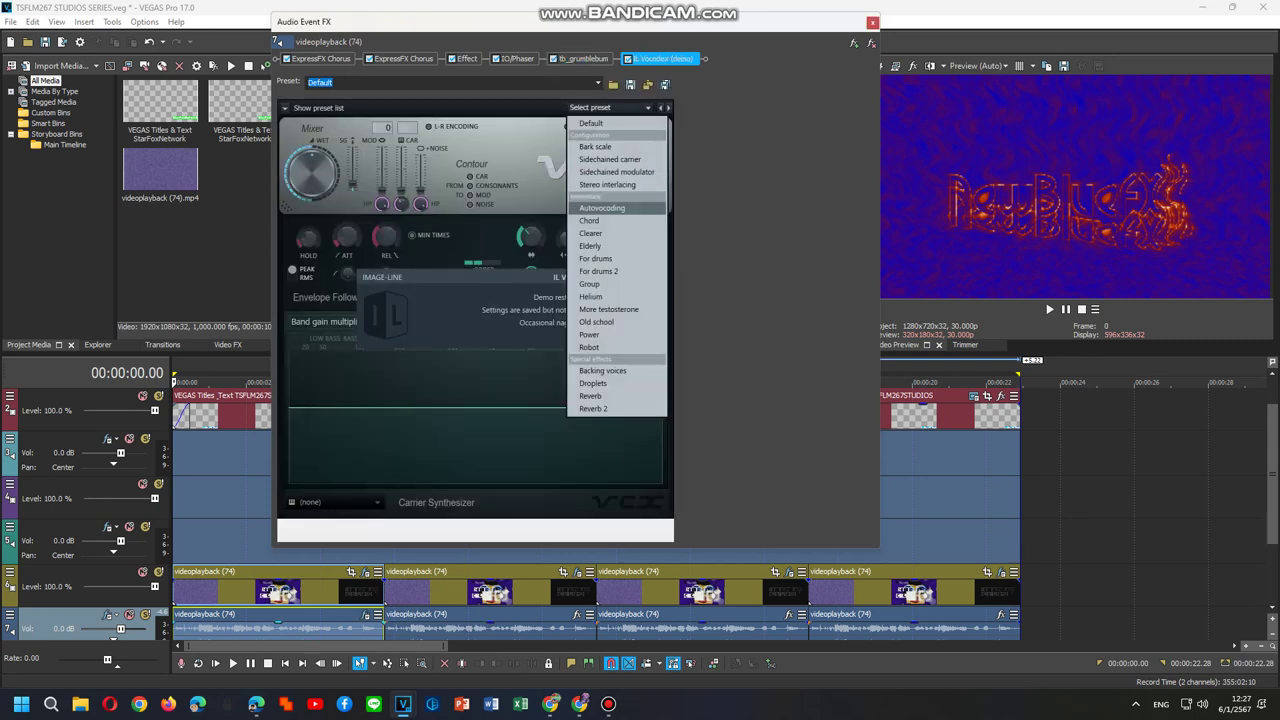
left_click(610, 233)
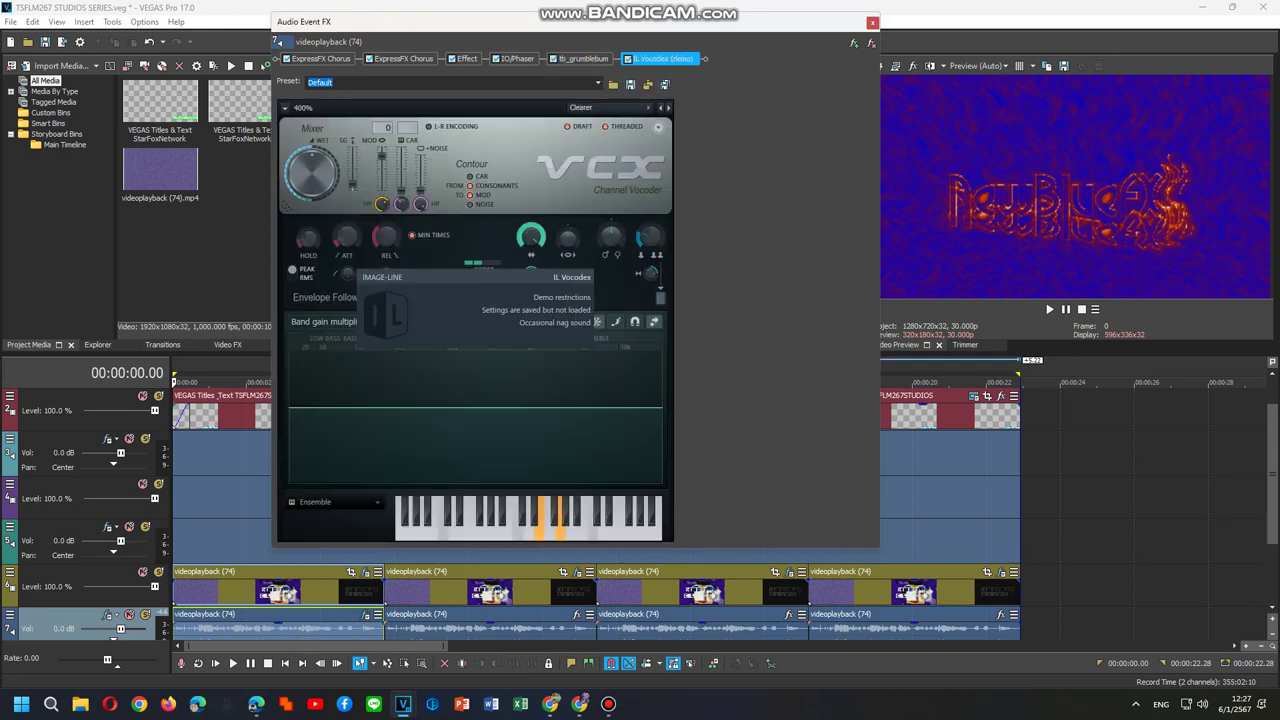
left_click(335, 502)
left_click(394, 540)
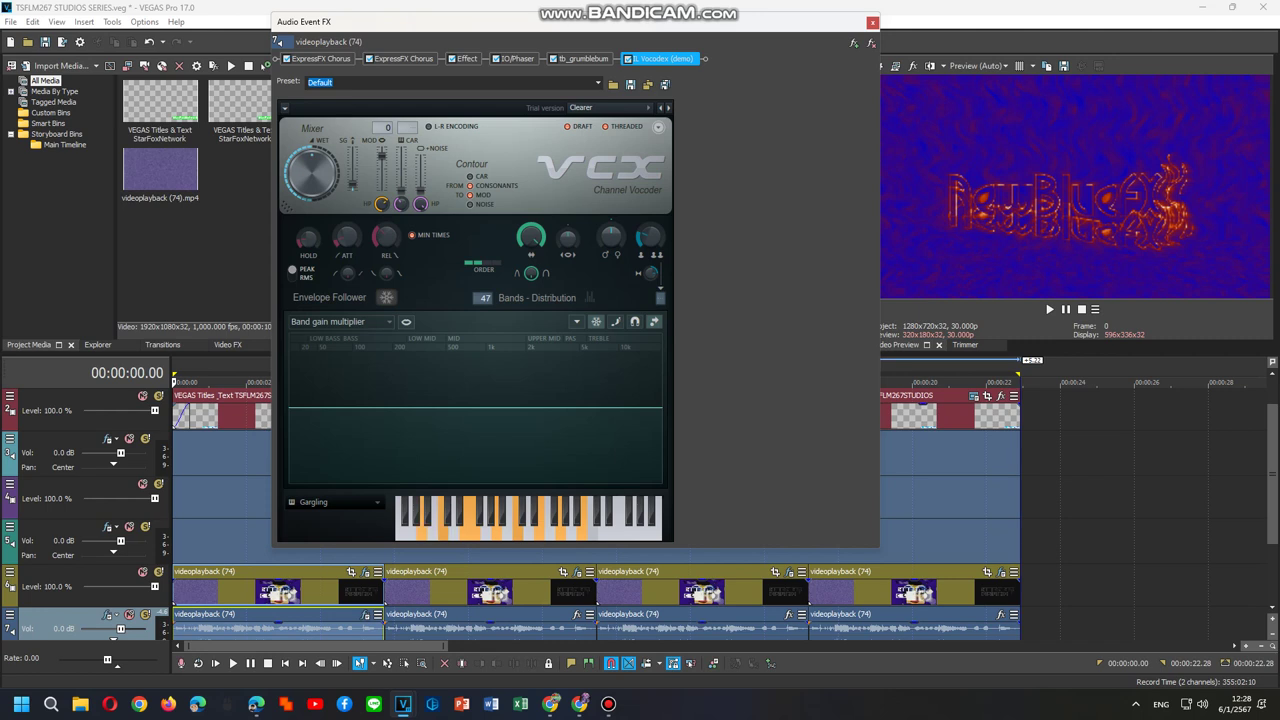
Step: Play the timeline from the start to check the first clip's audio effect chain
key("space")
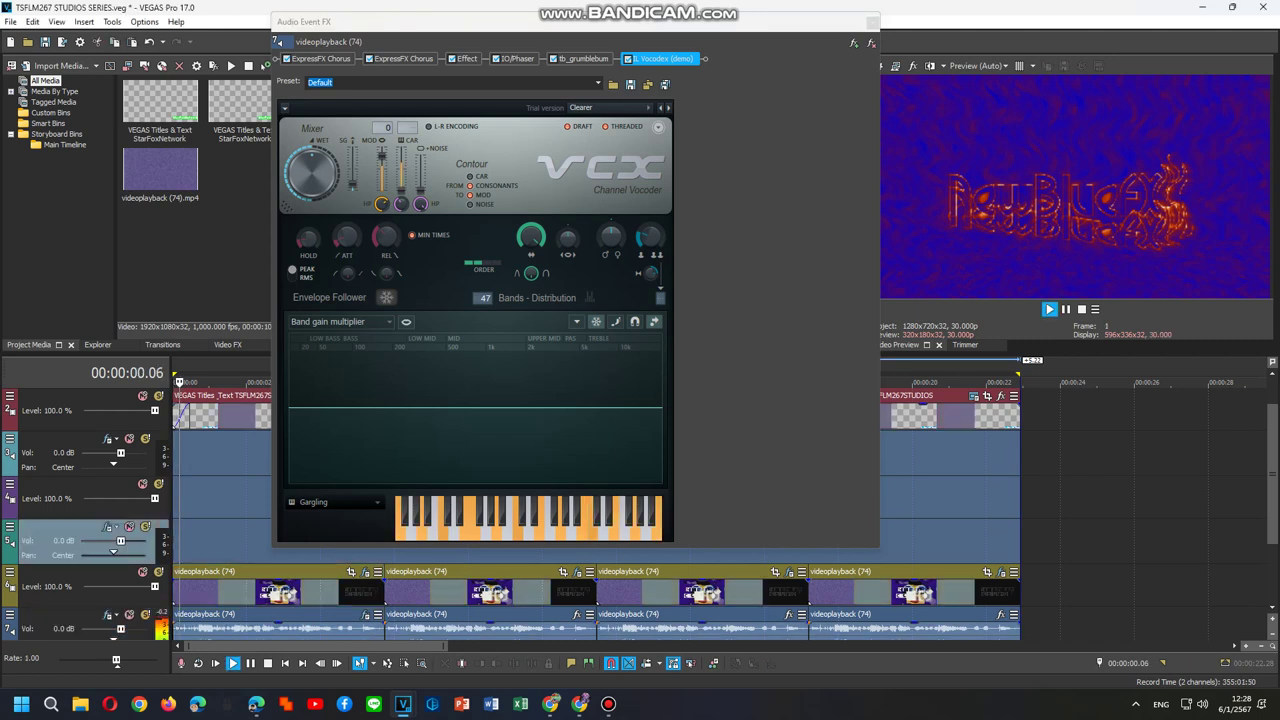
key("space")
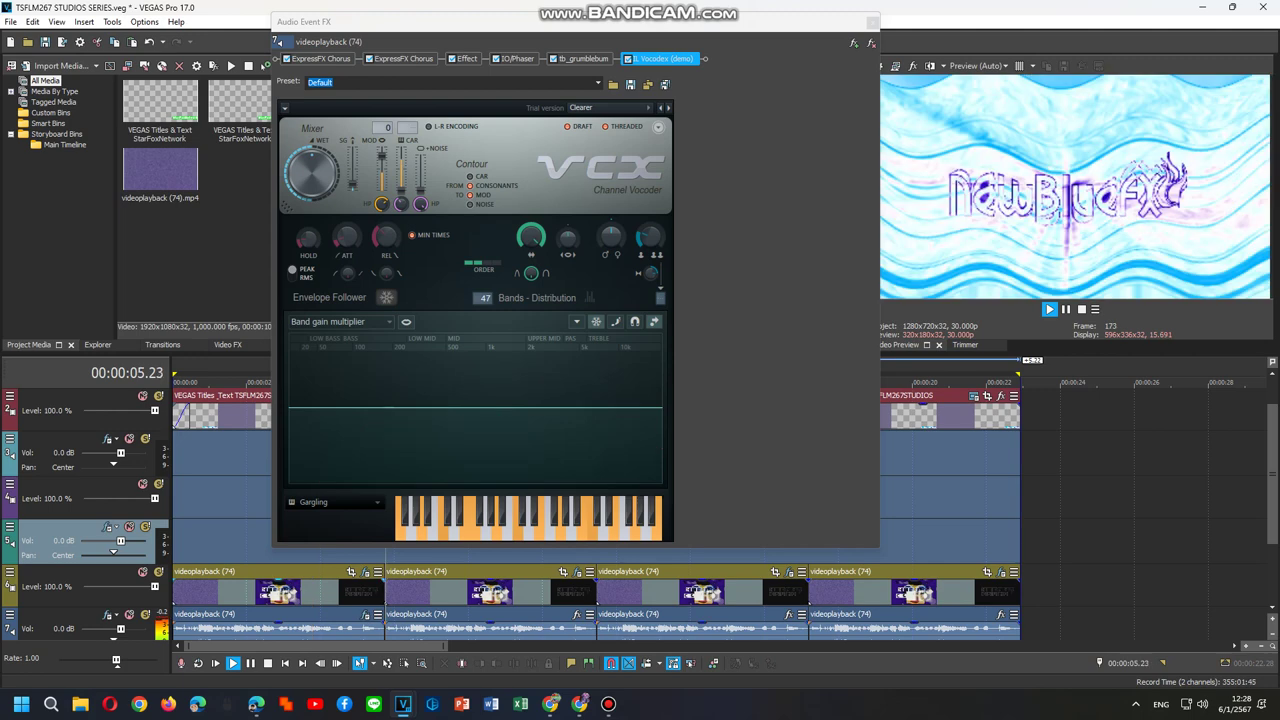
key("space")
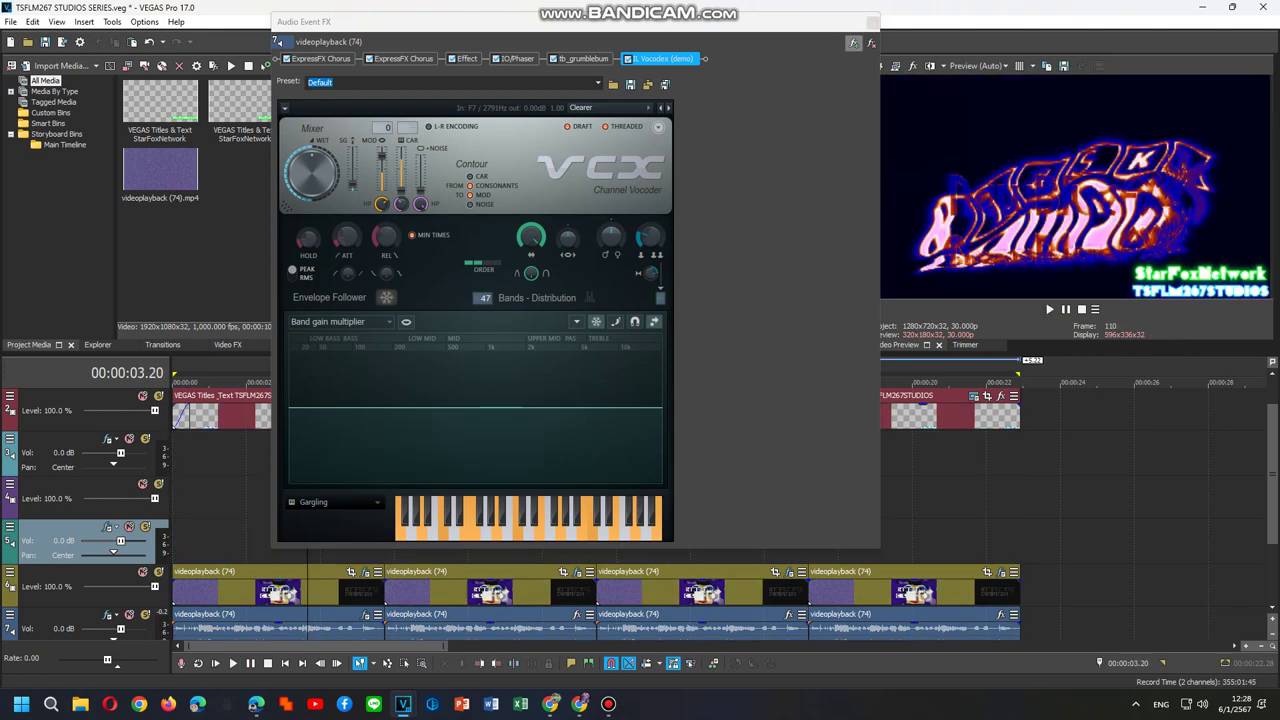
Step: Save the first clip's audio effect chain as an FX package named Surroundup V9
left_click(853, 42)
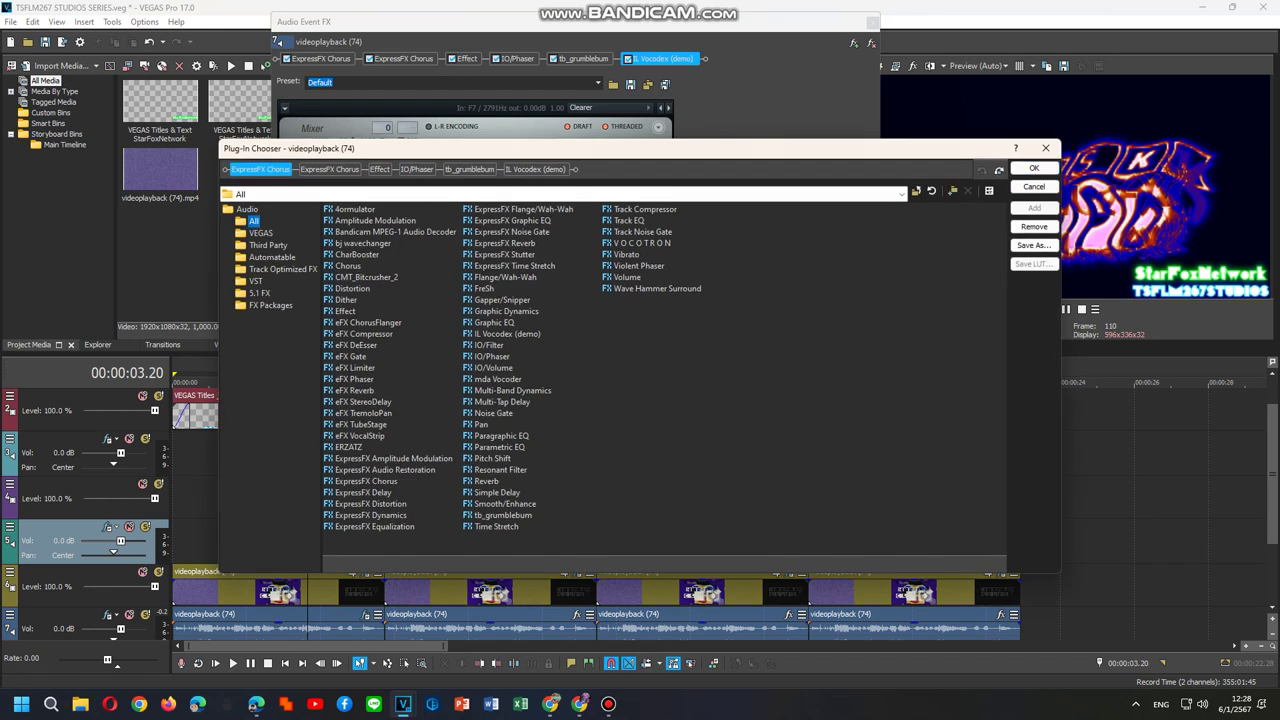
left_click(270, 305)
left_click(1034, 245)
type("Surroun")
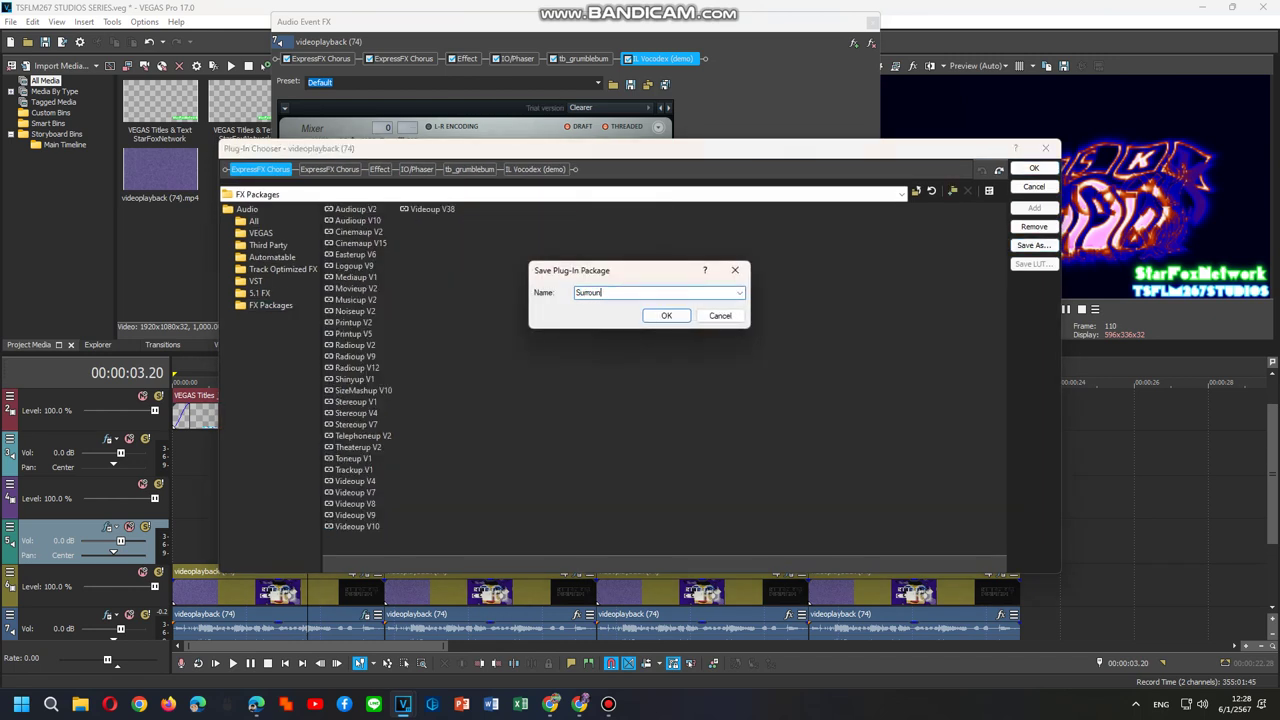
type("dup V5")
key("Return")
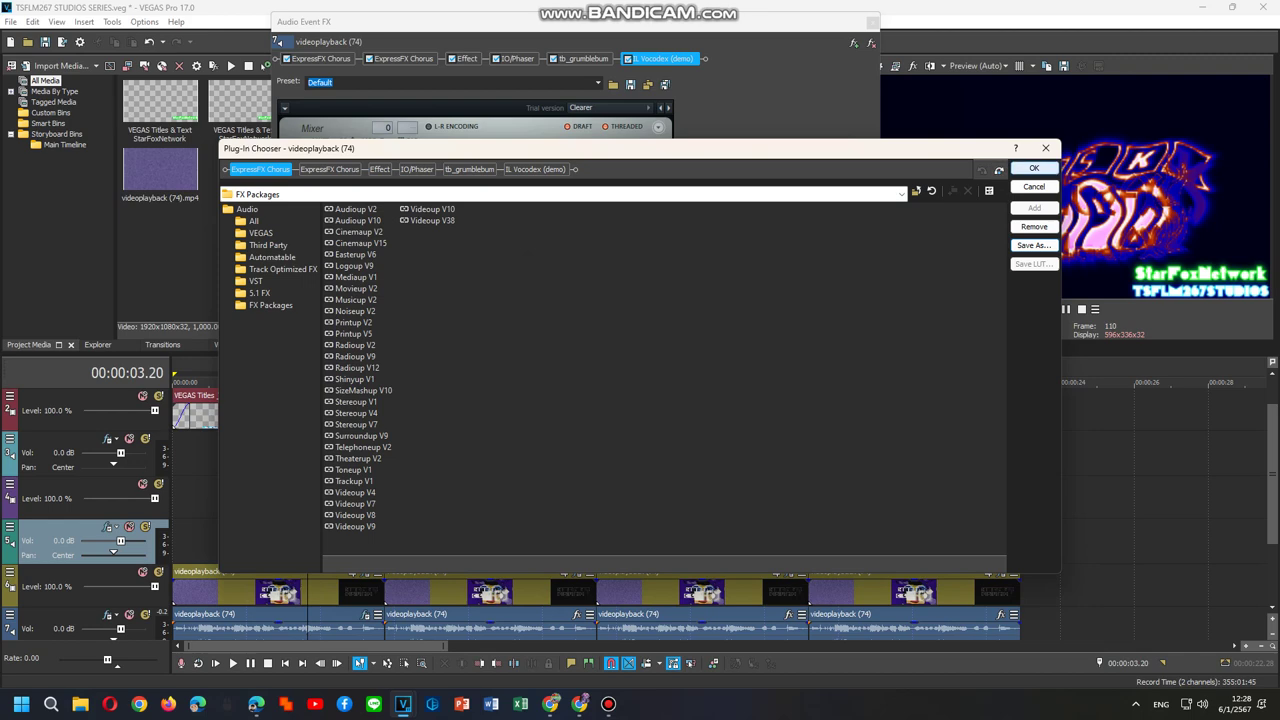
left_click(1034, 168)
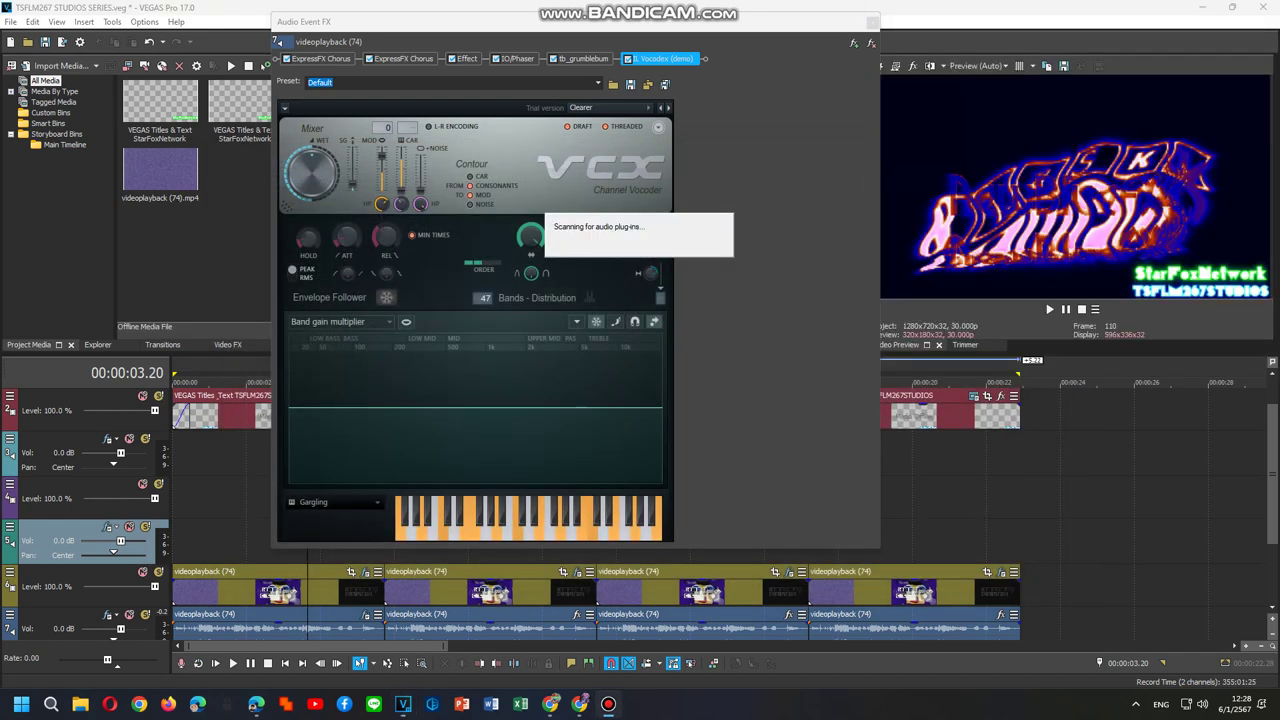
Step: Examine the Wave, NewBlue ME Wiggle, Light Rays and Gradient Map settings in the first clip's video effects
key("Escape")
right_click(273, 596)
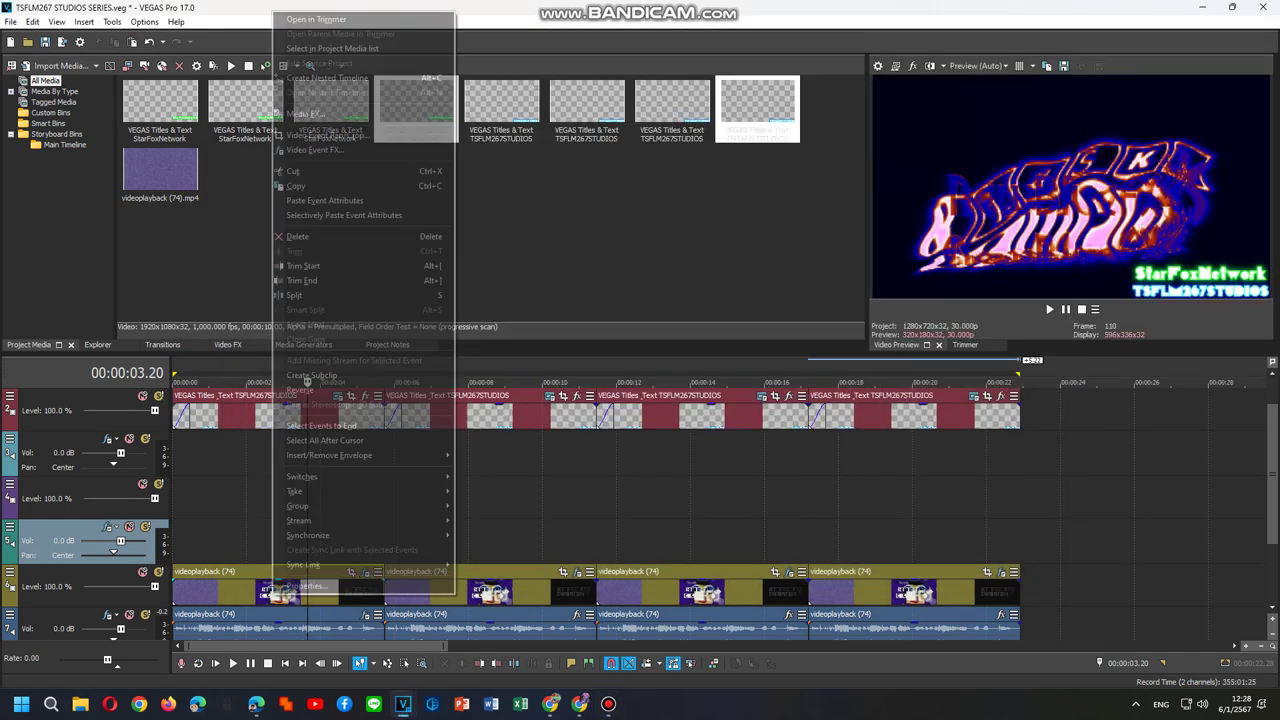
left_click(315, 149)
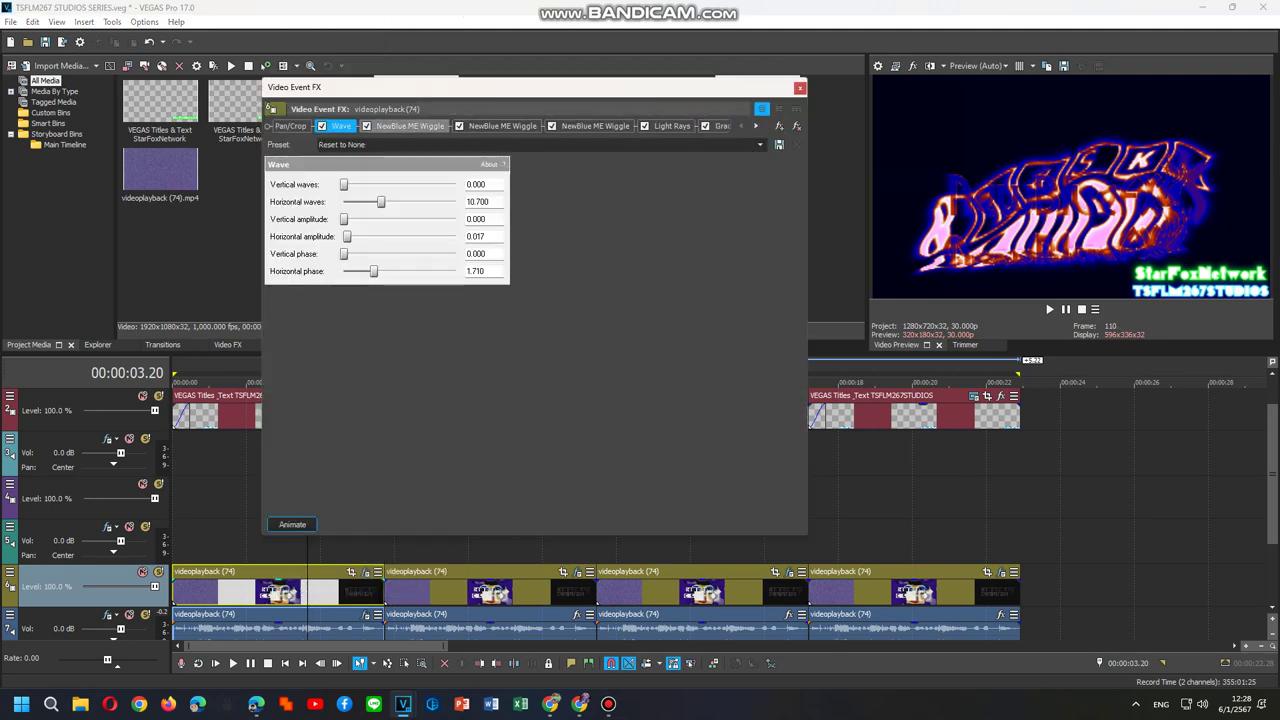
left_click(500, 126)
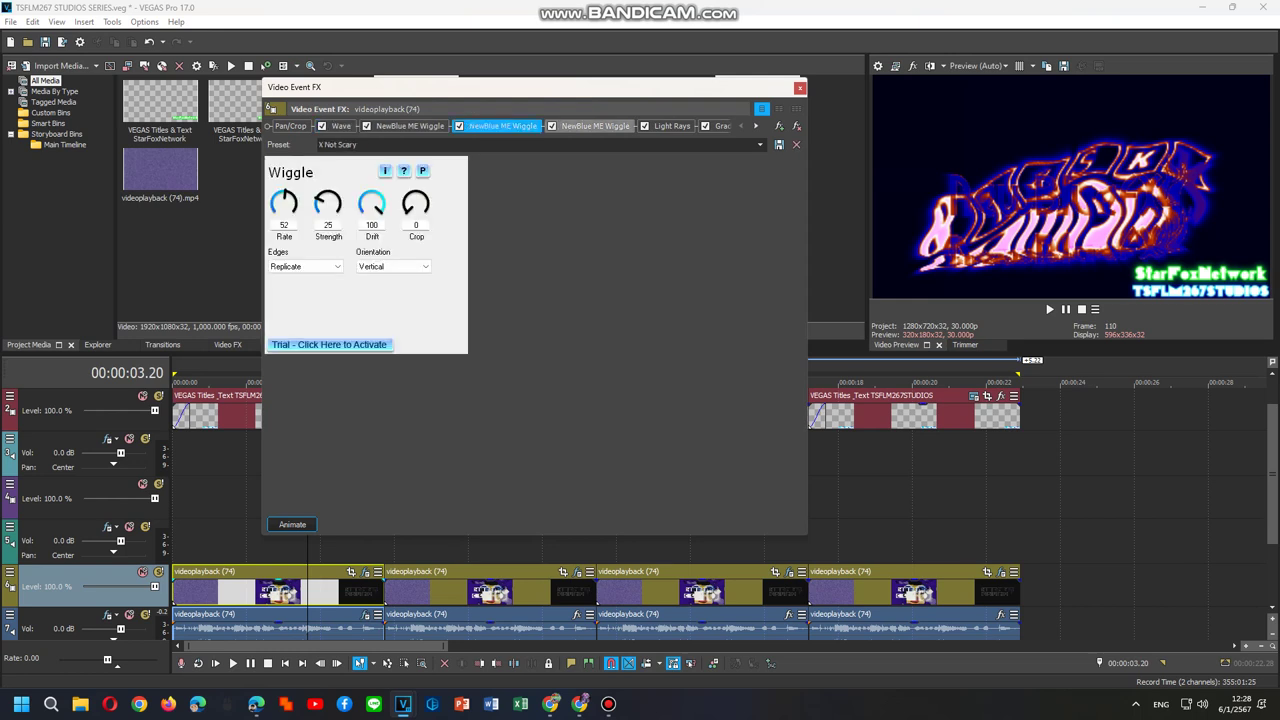
left_click(672, 126)
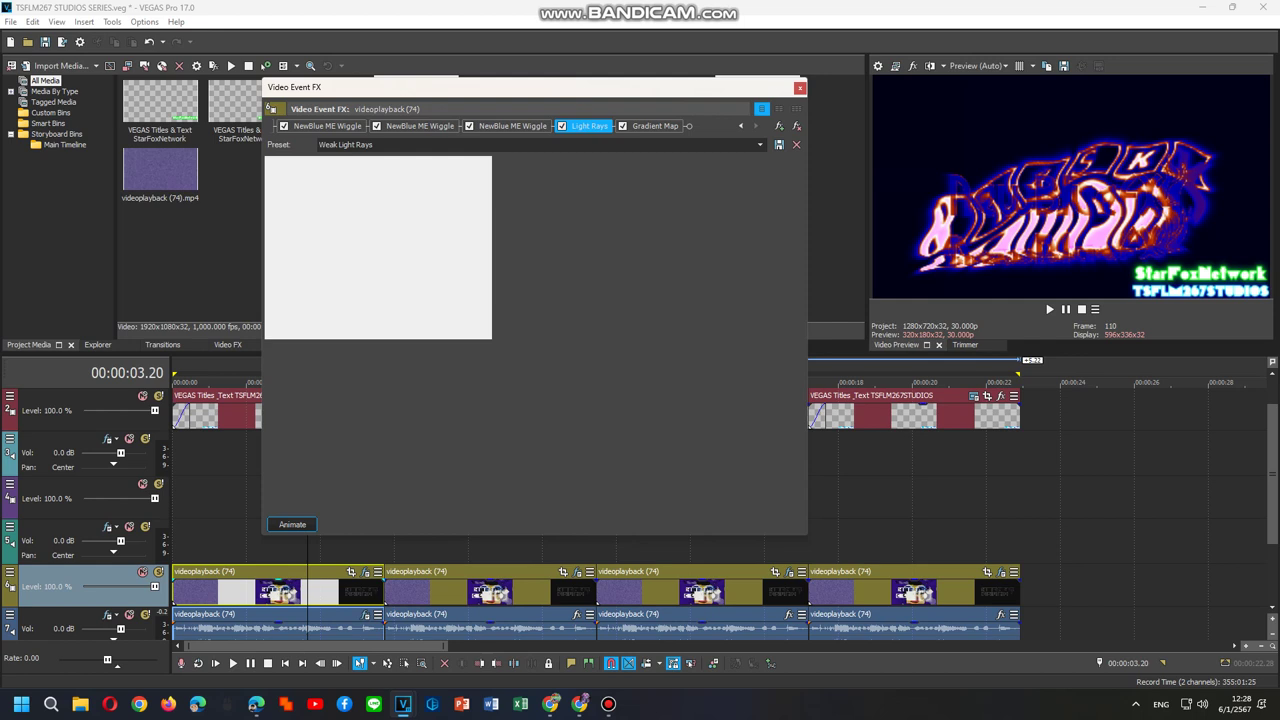
left_click(655, 126)
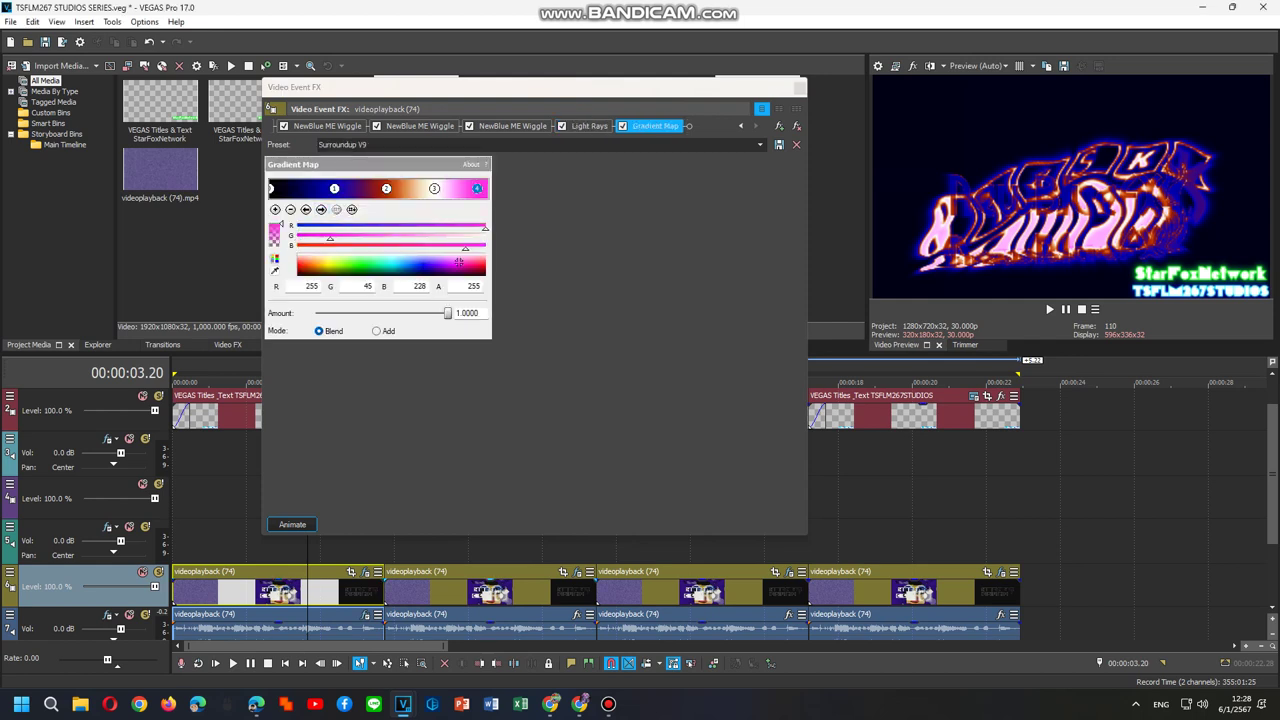
Step: Examine the second clip's video effects, including TV Simulator and Gradient Map, and place the playhead within that clip at 00:00:06.17
left_click(490, 595)
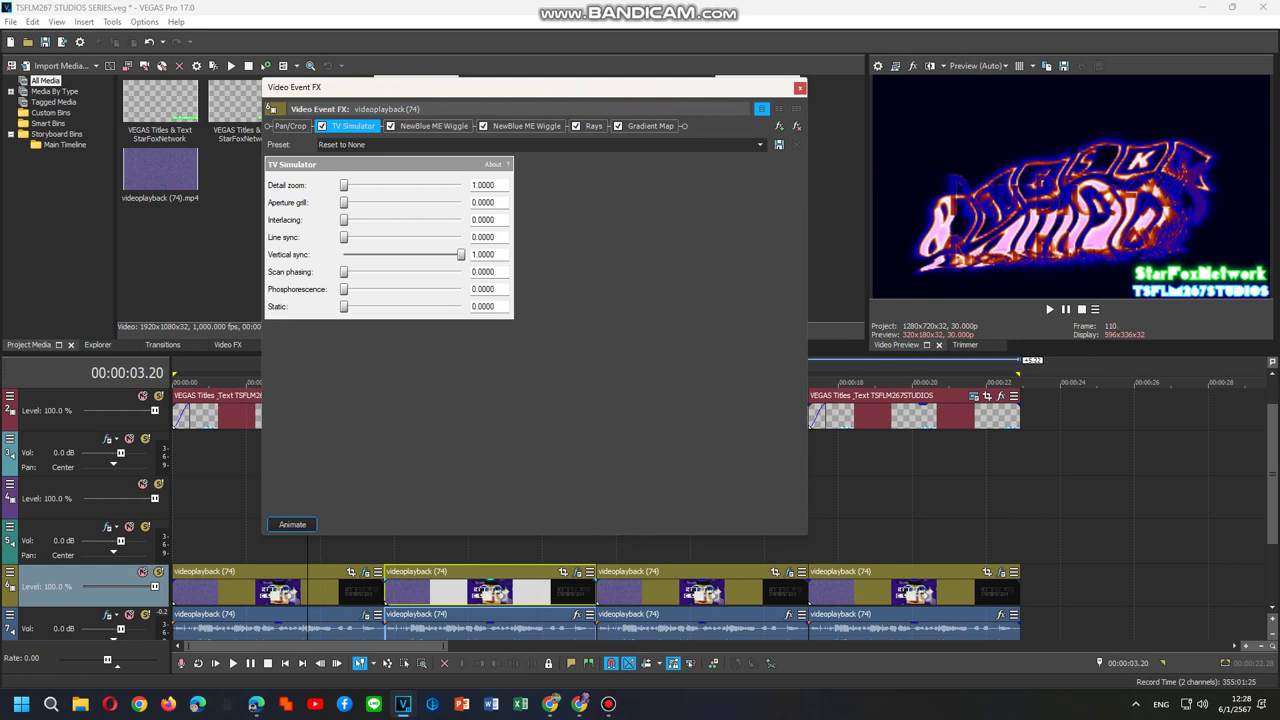
left_click(526, 126)
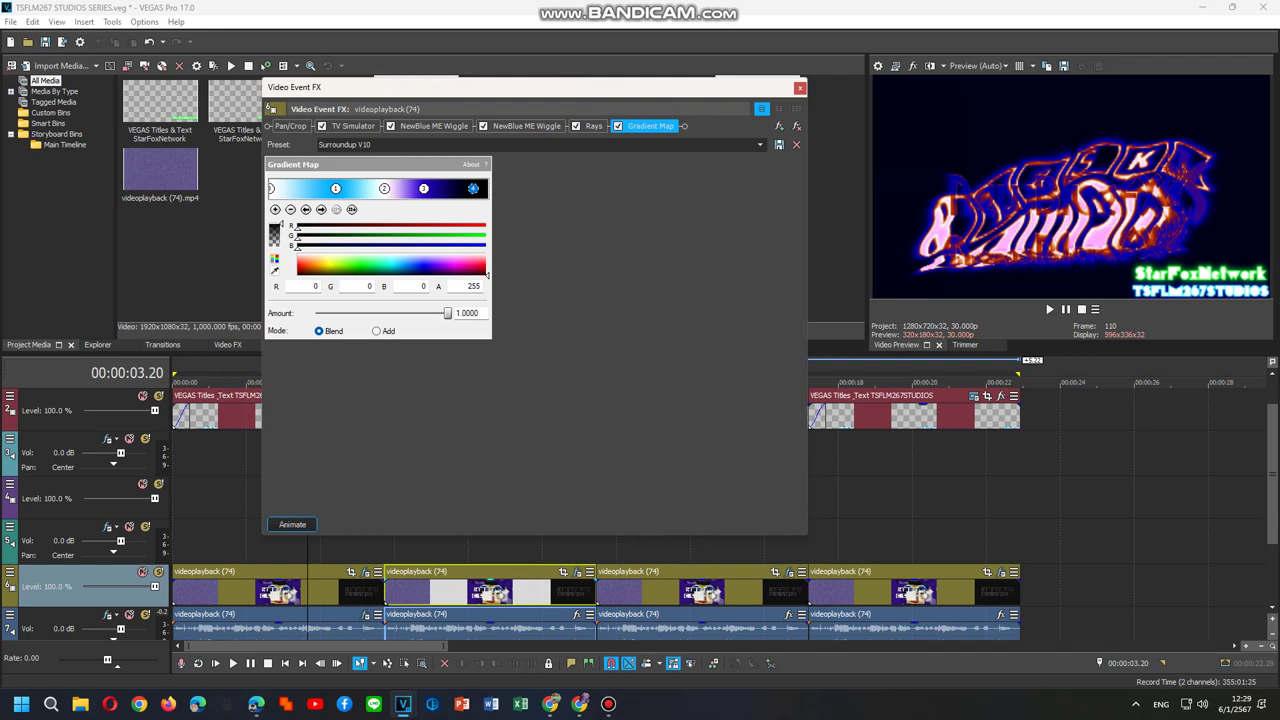
left_click(428, 590)
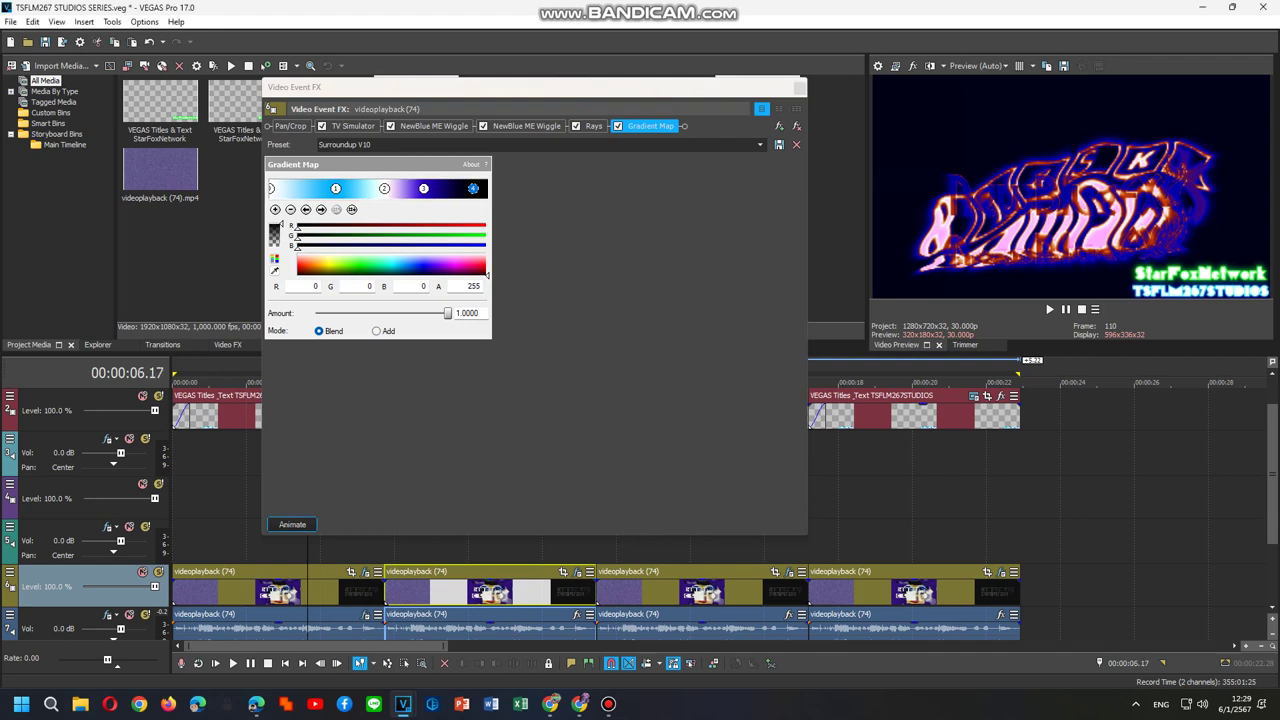
left_click(60, 545)
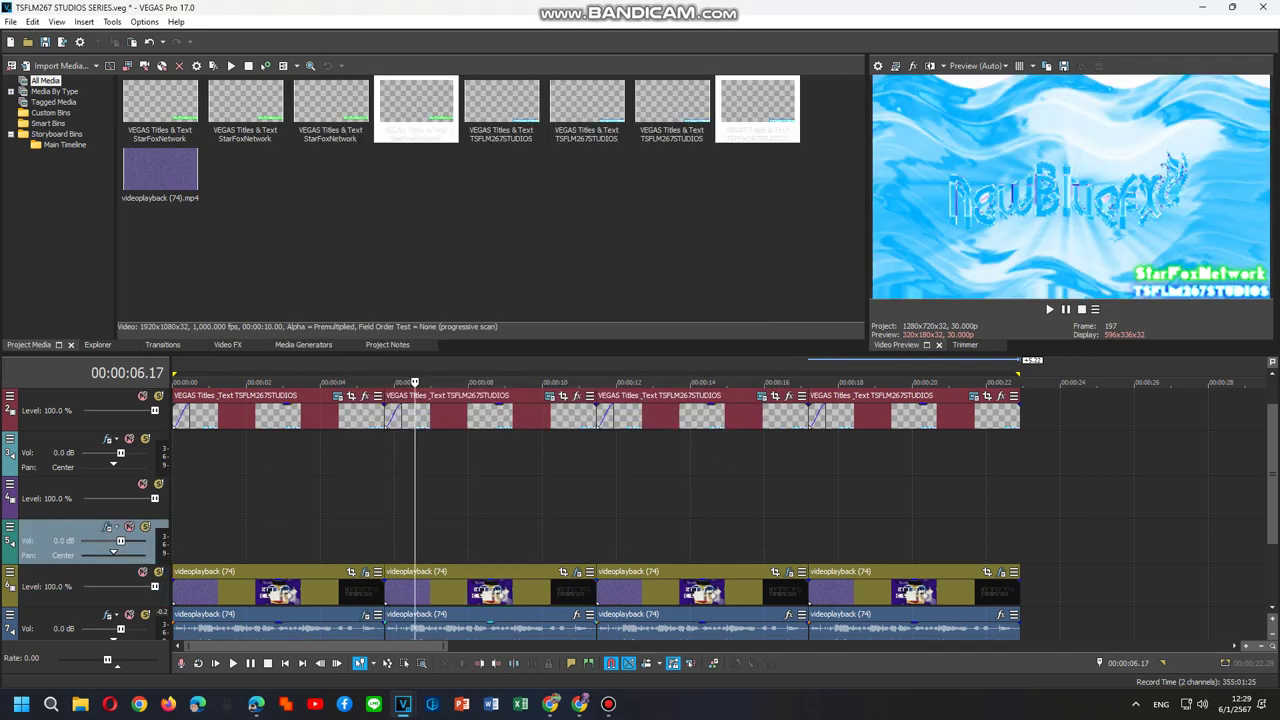
Step: Add the Shinyup V1 FX package to the second clip's audio event
left_click(576, 614)
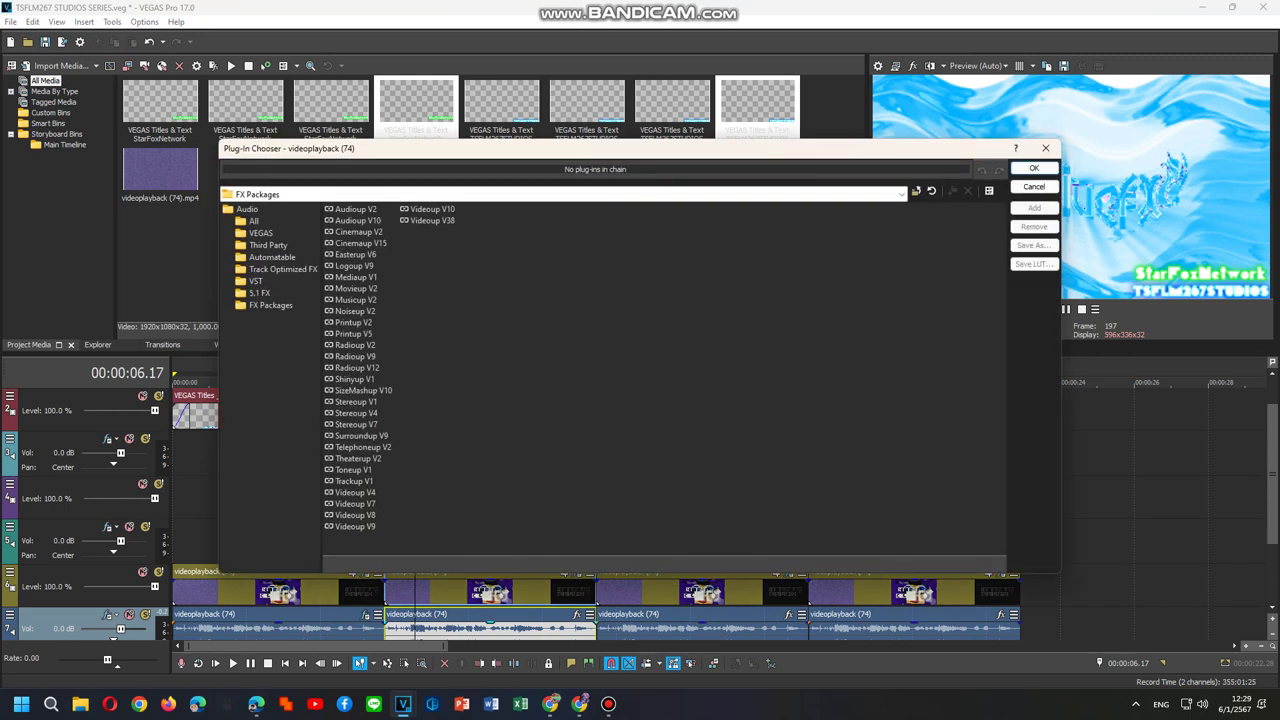
left_click(353, 379)
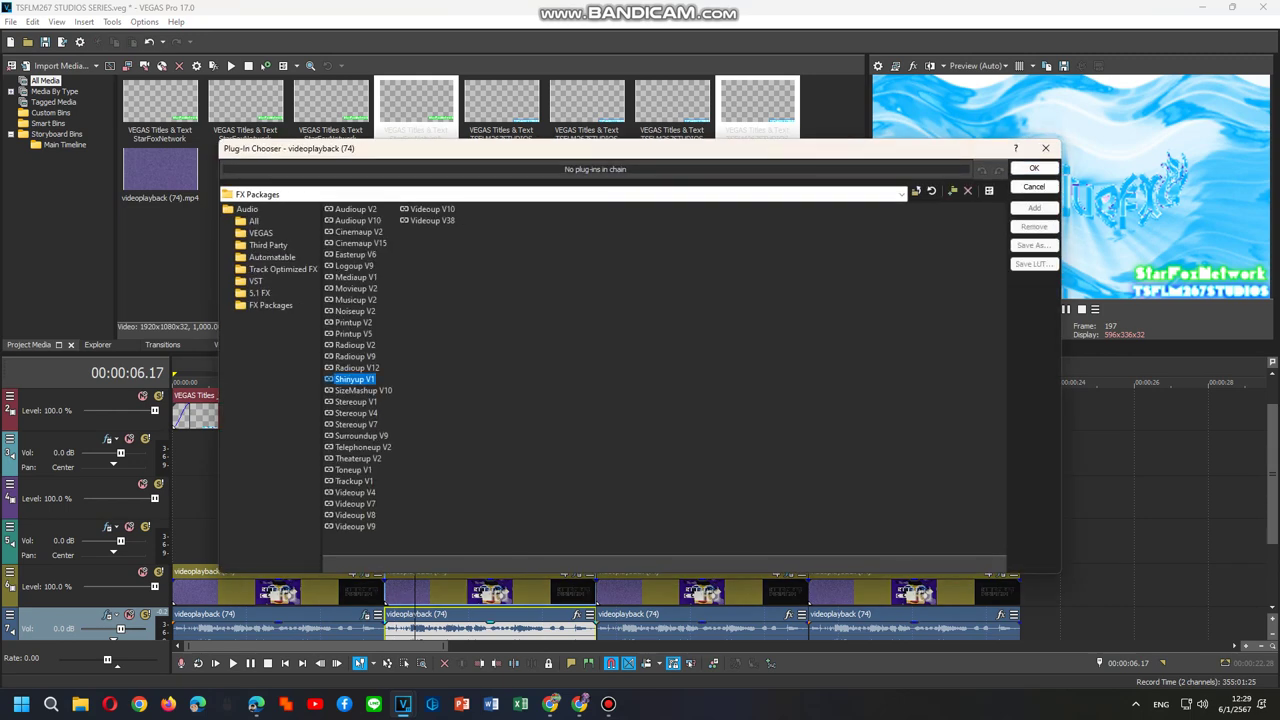
double_click(353, 379)
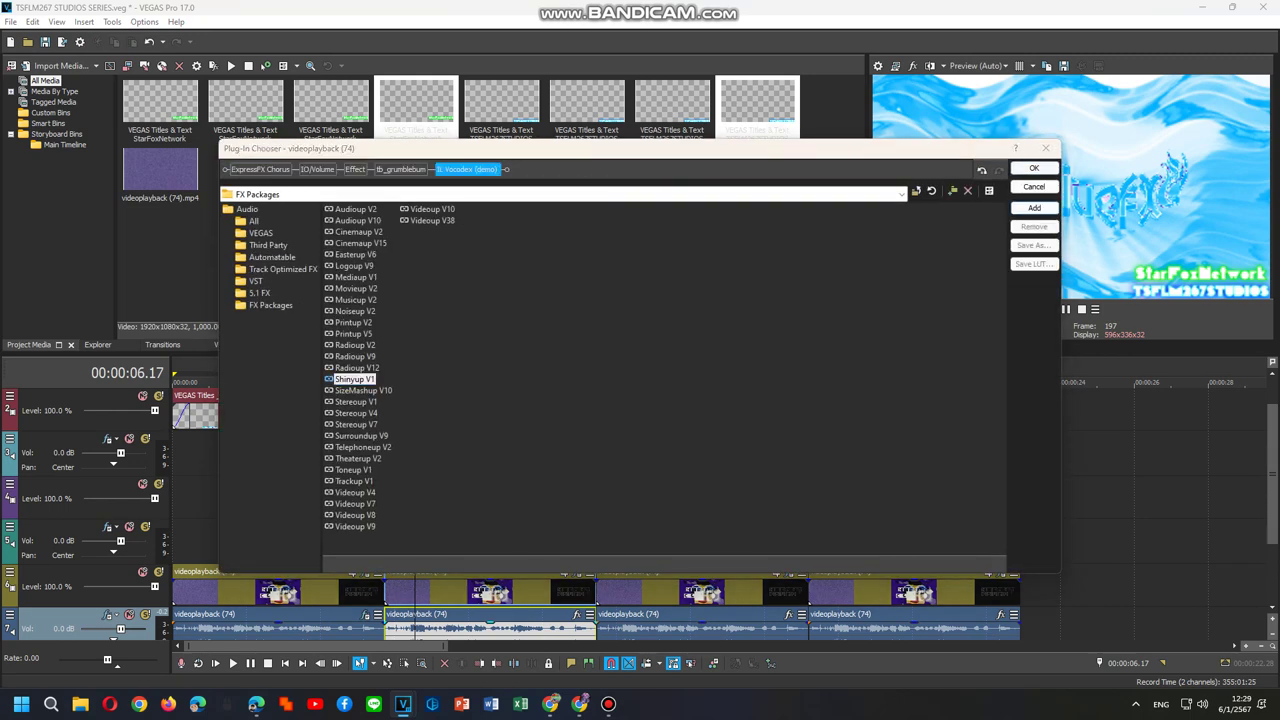
left_click(1034, 168)
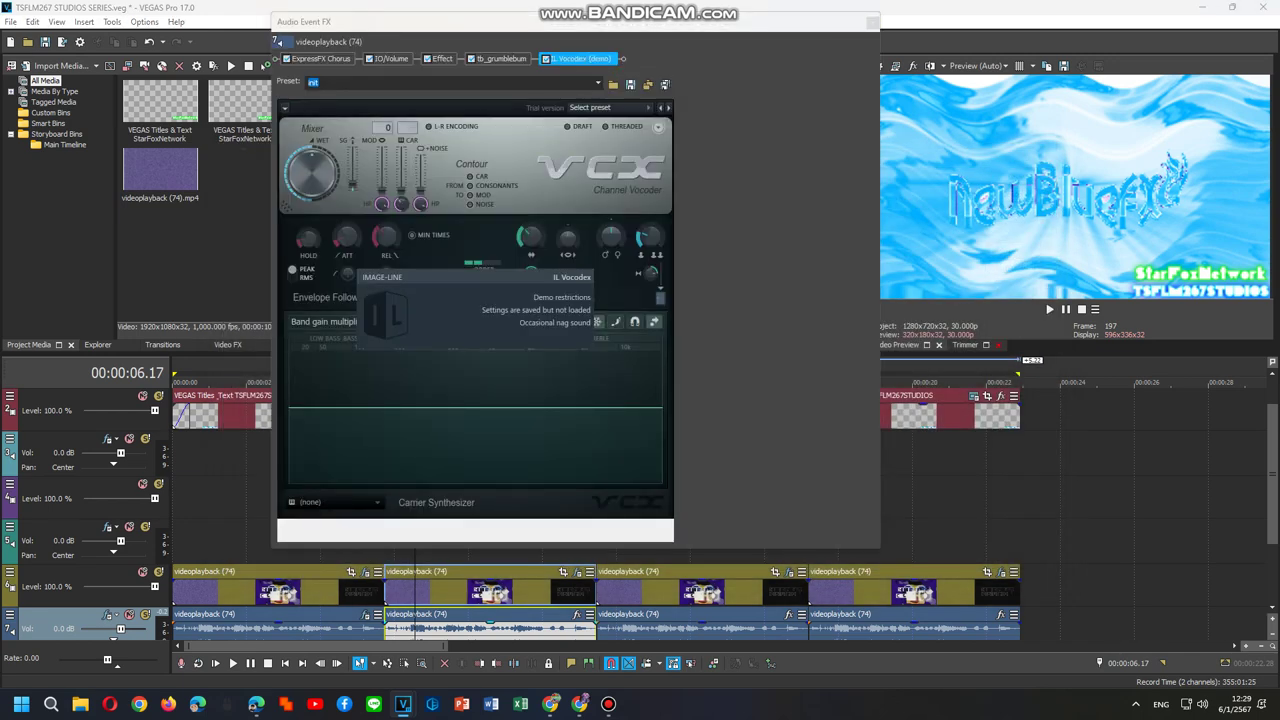
Step: Load the Clearer preset in the second clip's IL Vocodex effect and set its carrier synthesizer to Power
left_click(590, 107)
left_click(591, 233)
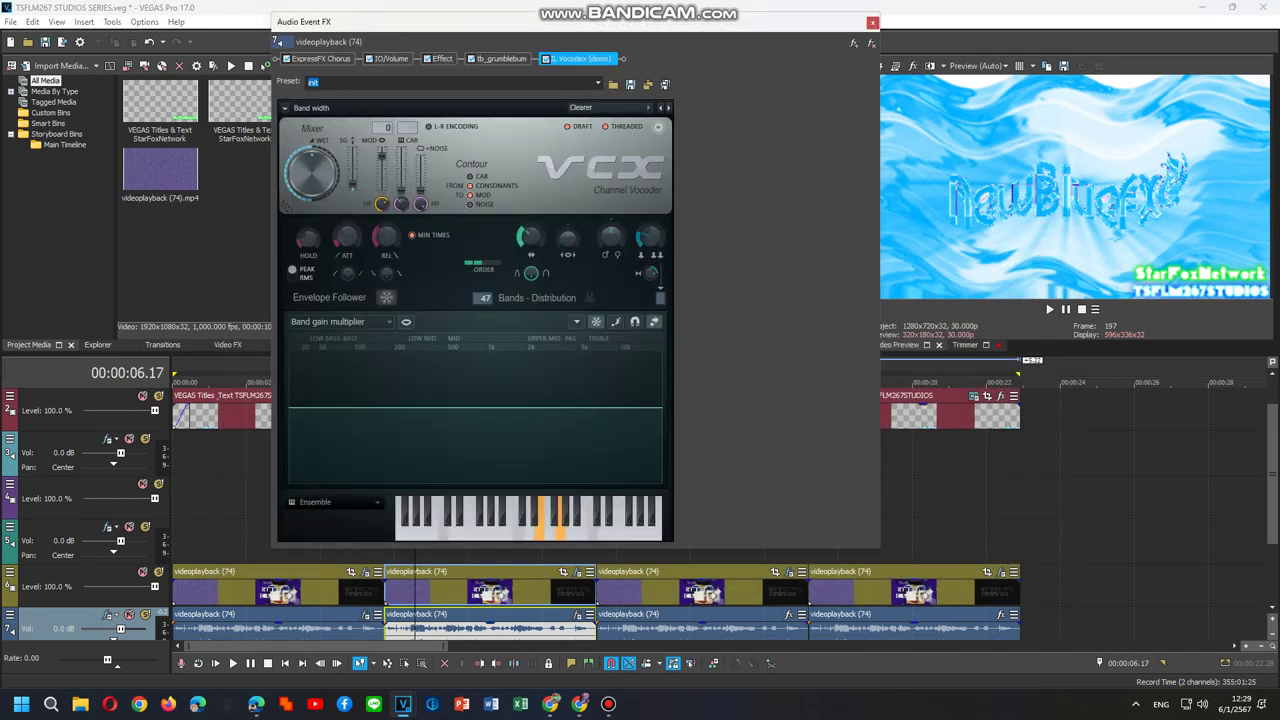
left_click(333, 502)
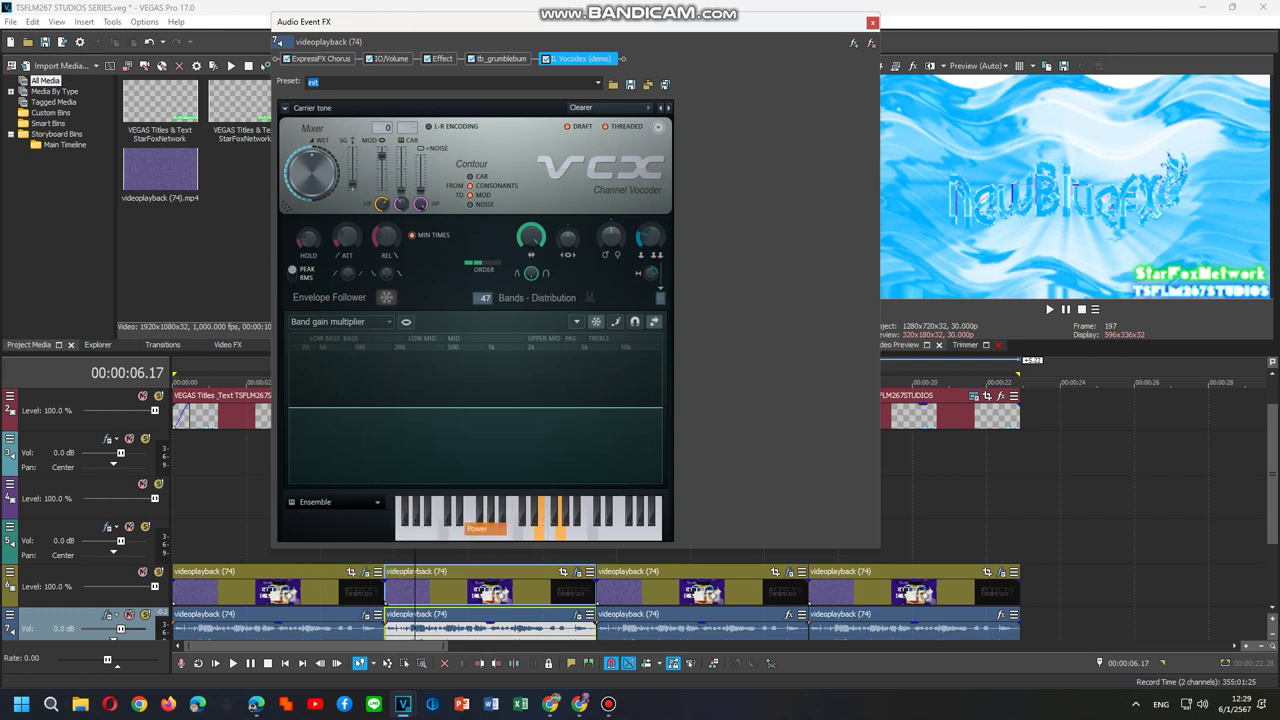
left_click(395, 541)
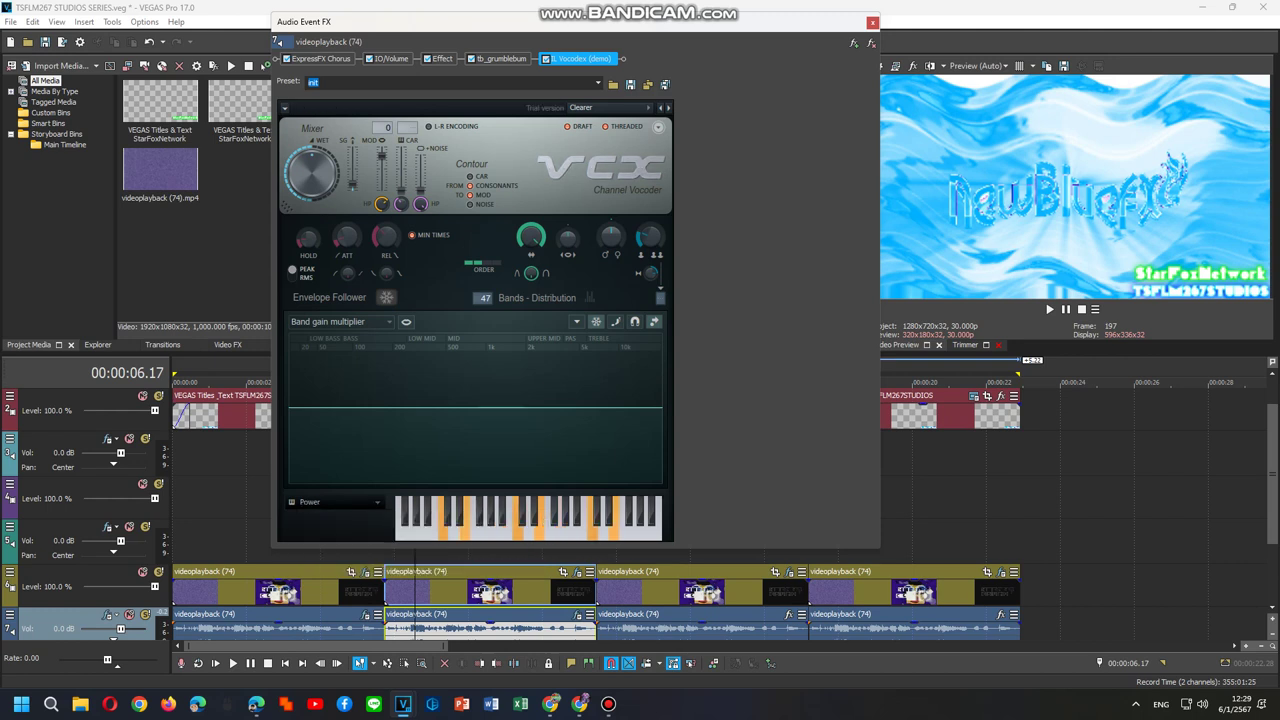
Step: Play the second clip from the playhead to check its audio and video effects
key("space")
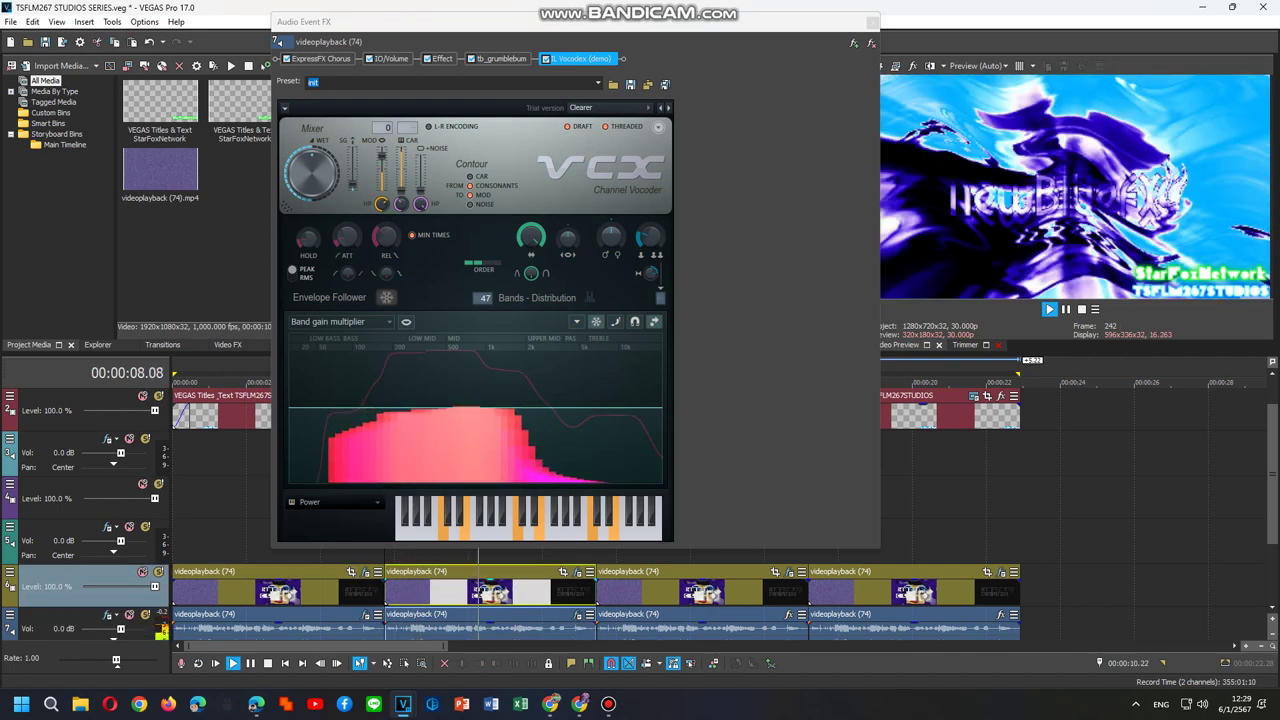
left_click(80, 545)
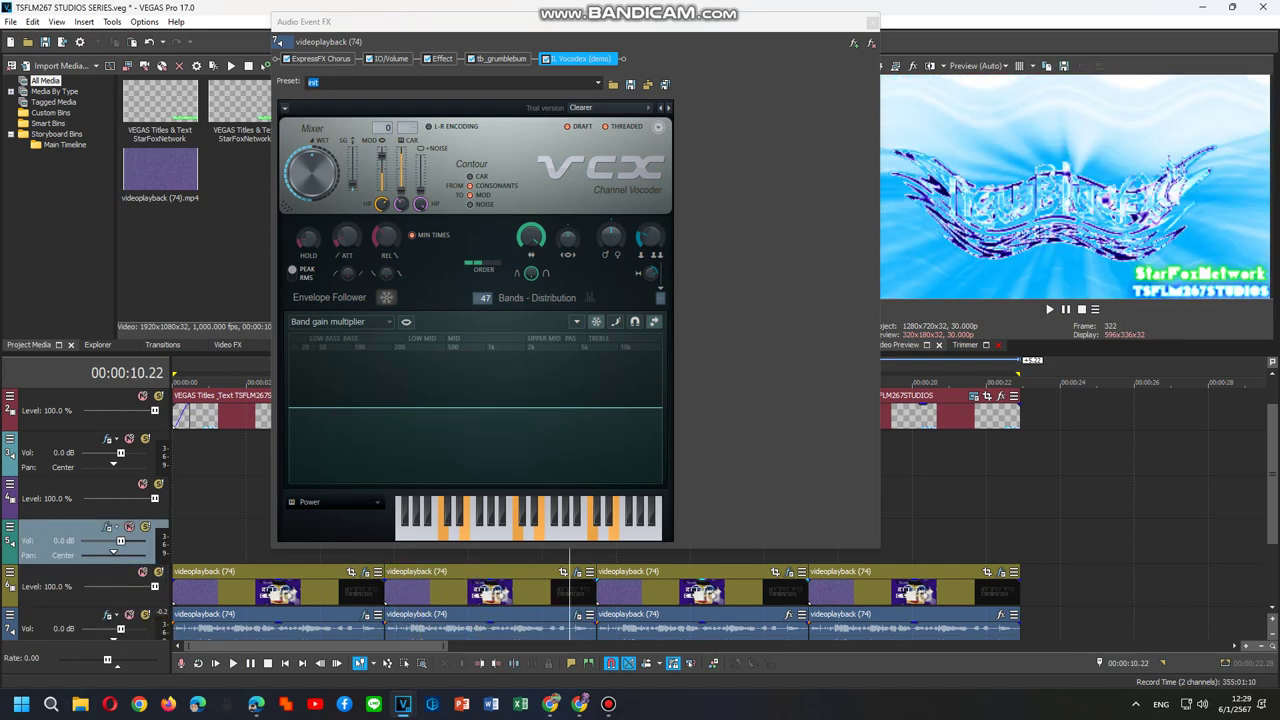
Step: Examine the third clip's video effects, including TV Simulator, NewBlue ME Wiggle, Light Rays and Gradient Map, and close the open effect windows
right_click(610, 594)
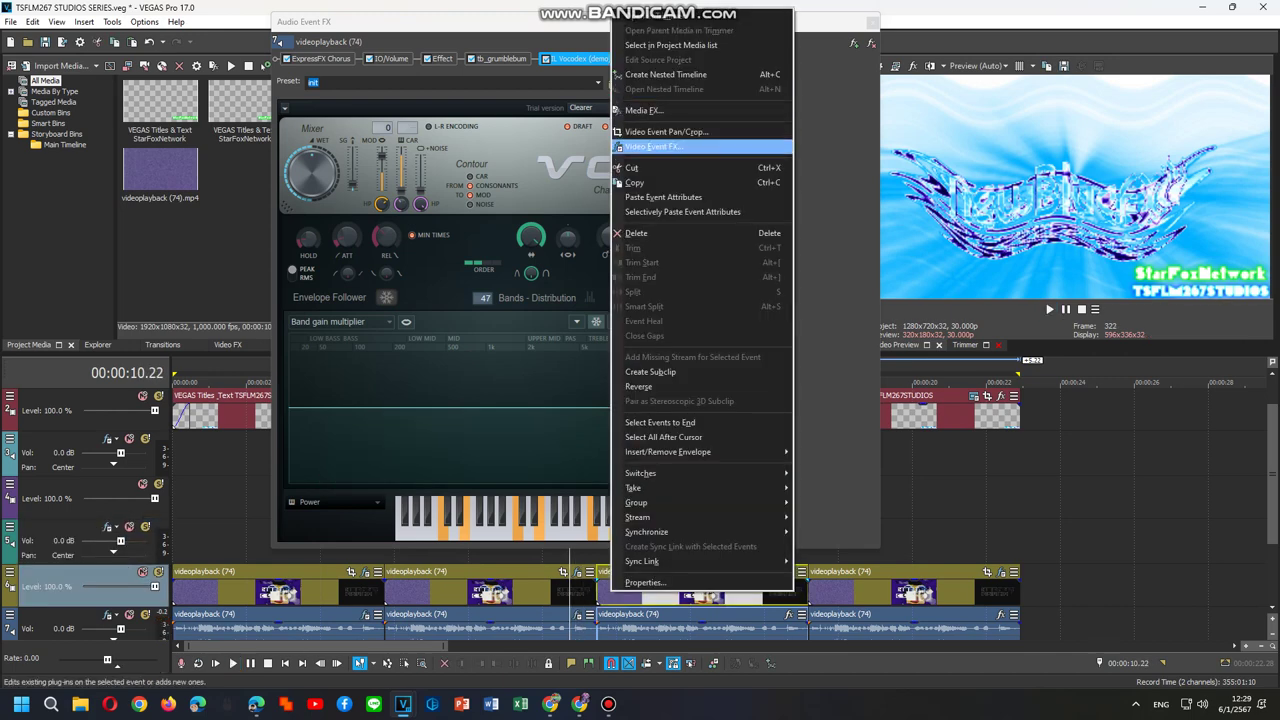
left_click(680, 143)
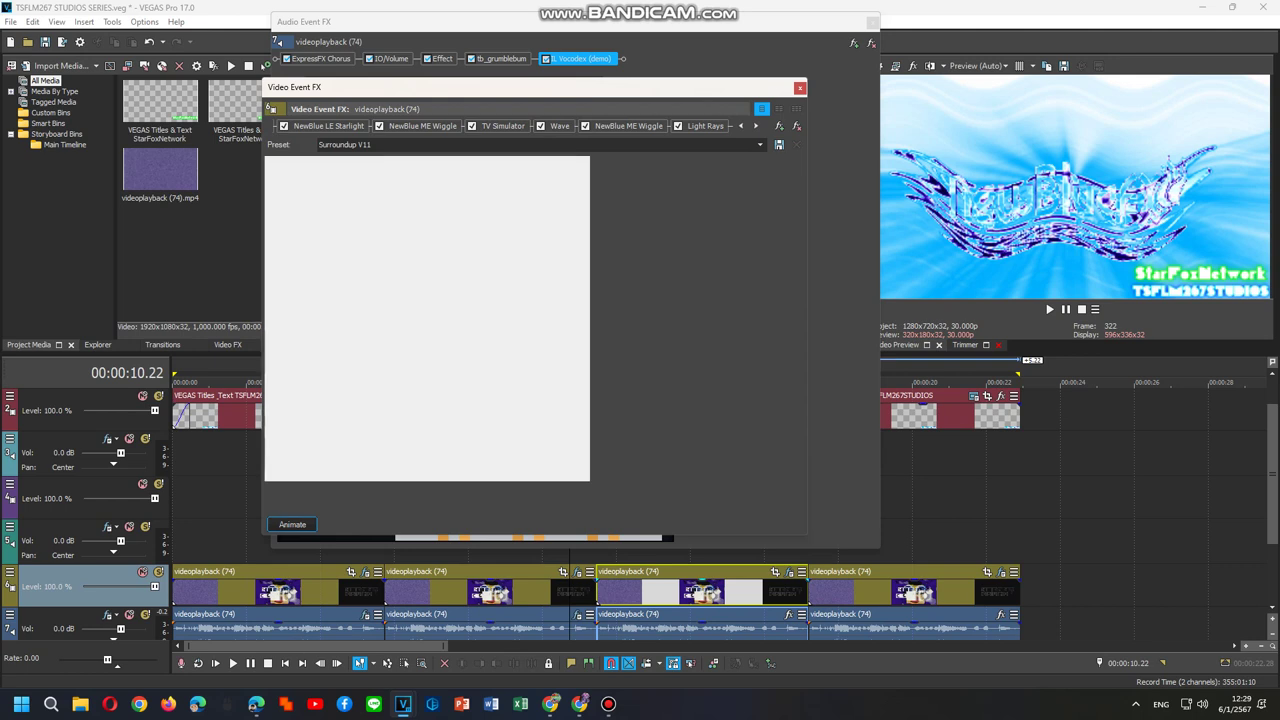
left_click(503, 126)
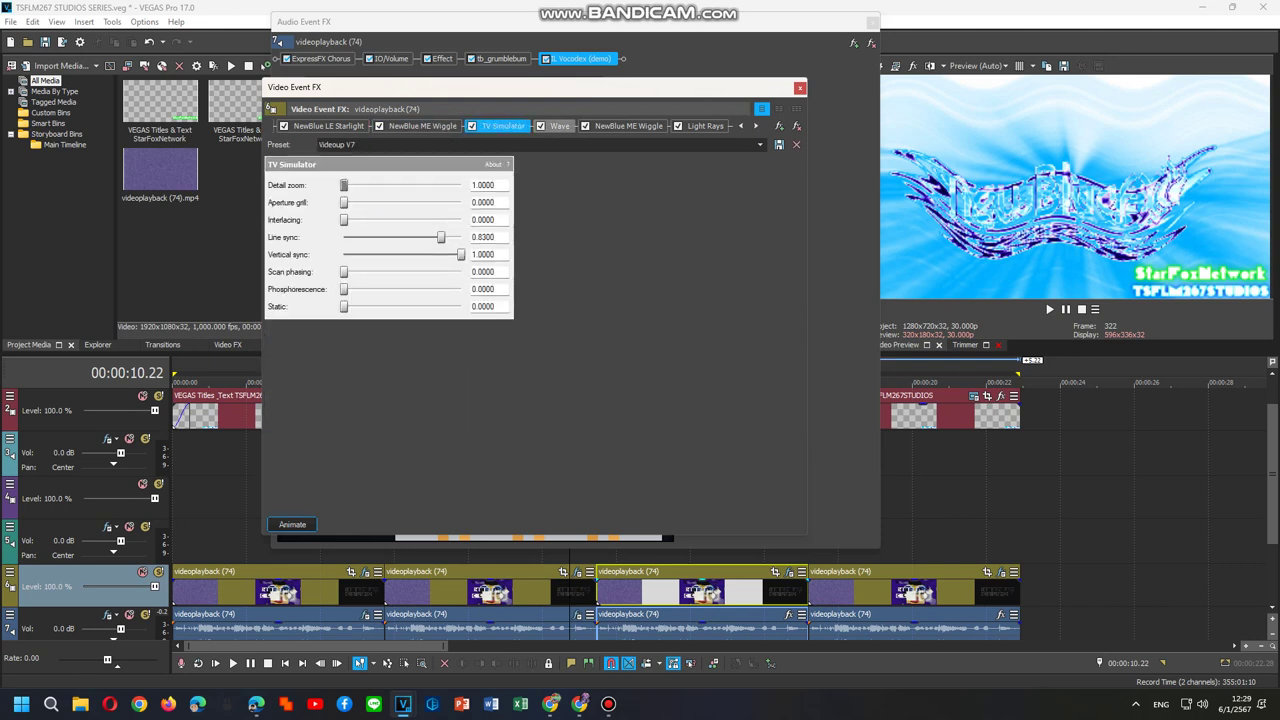
left_click(628, 126)
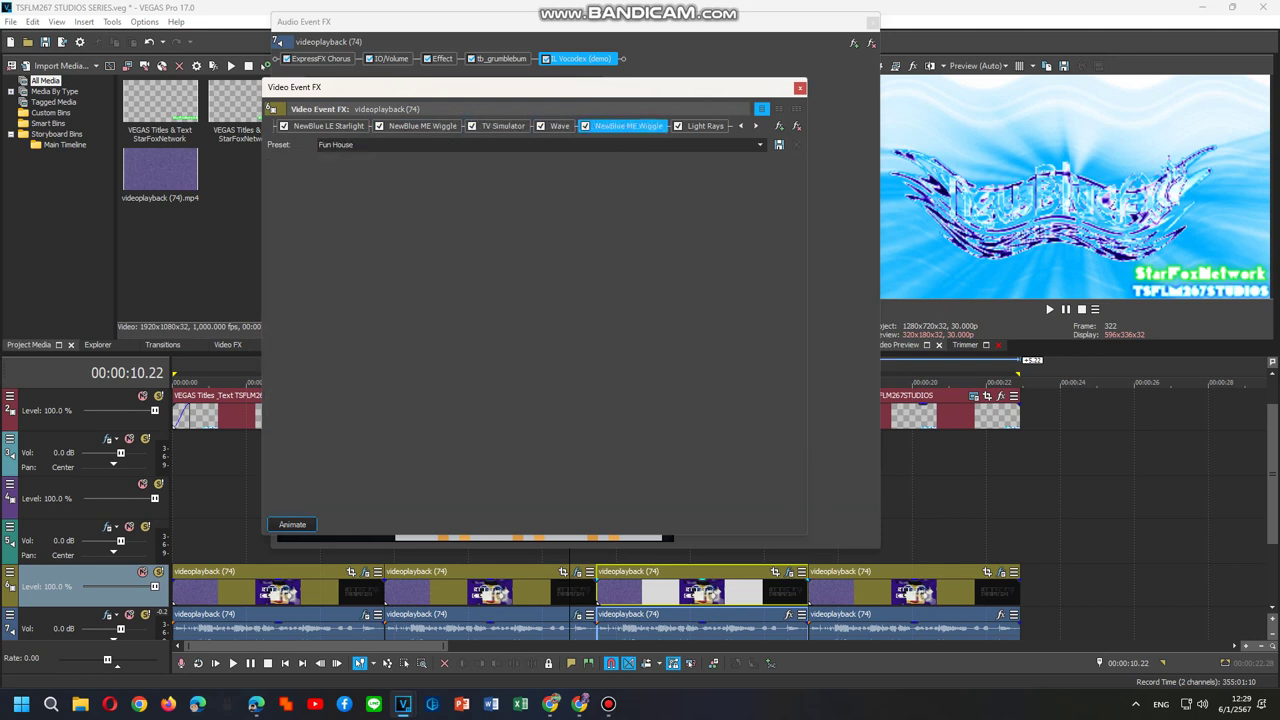
left_click(705, 126)
left_click(676, 126)
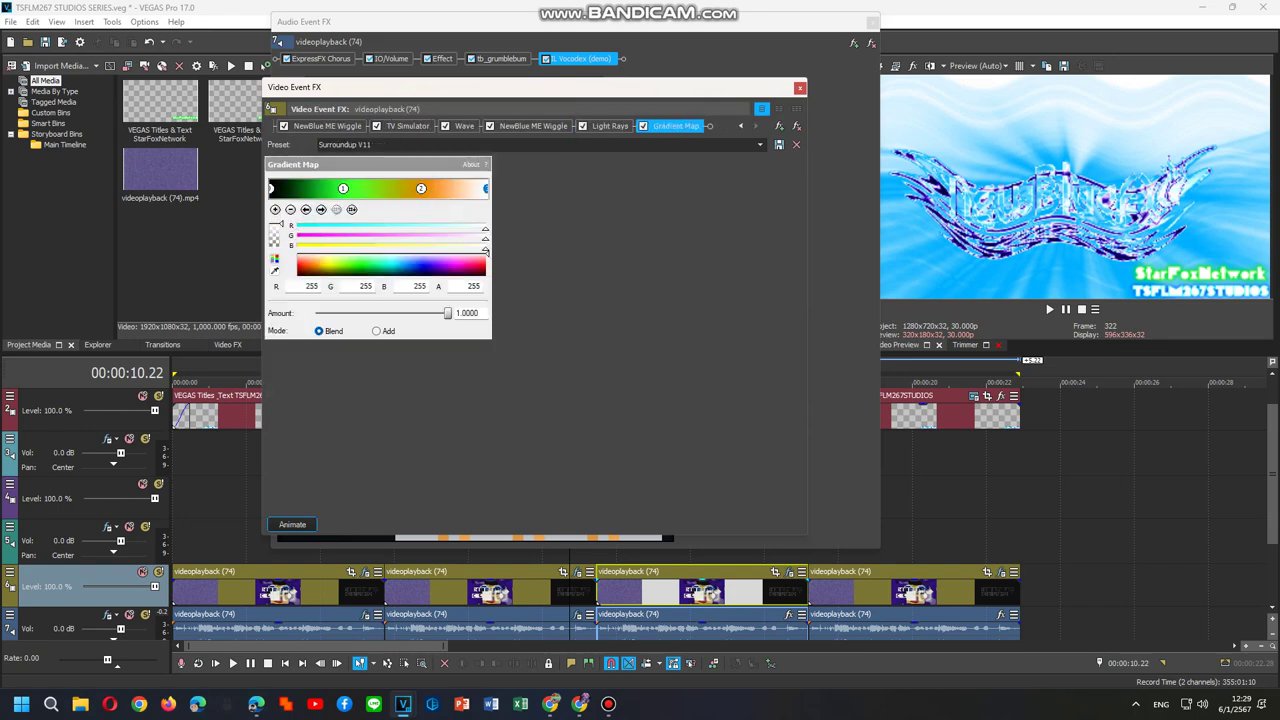
left_click(799, 88)
left_click(873, 21)
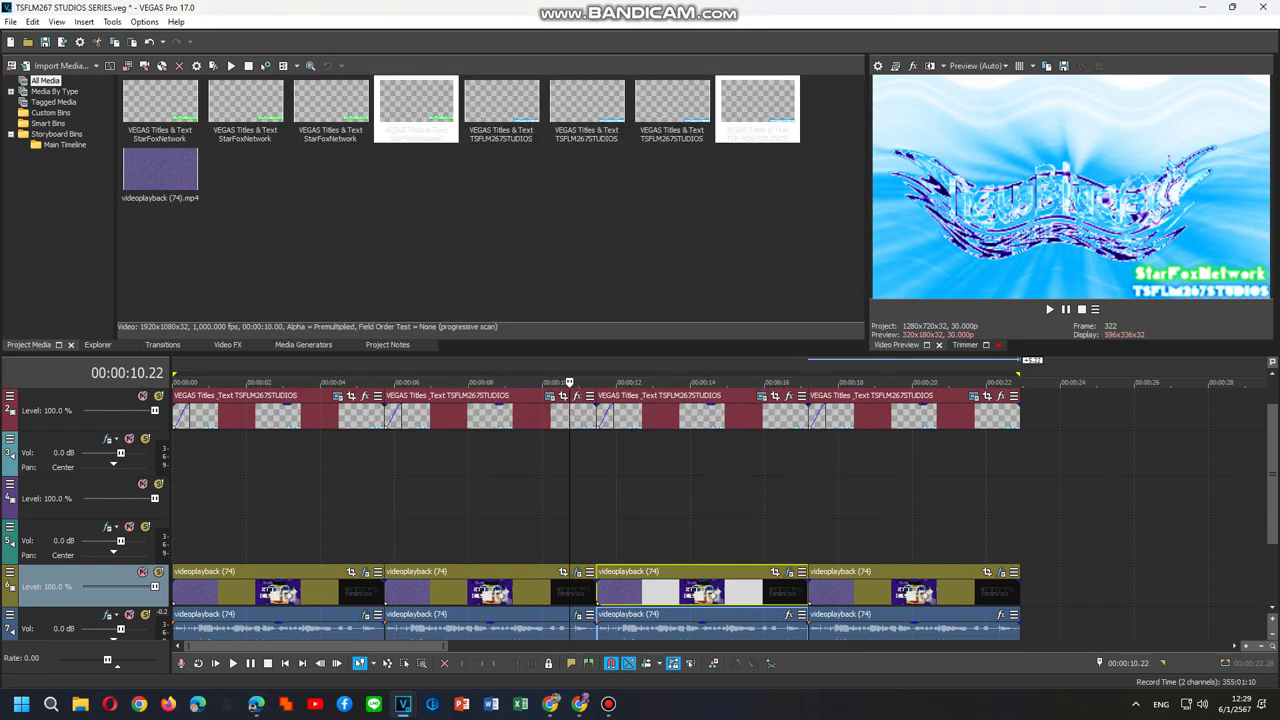
Step: Place the playhead at the third clip's start and add the Stereoup V7 FX package to its audio event
left_click(597, 625)
right_click(668, 628)
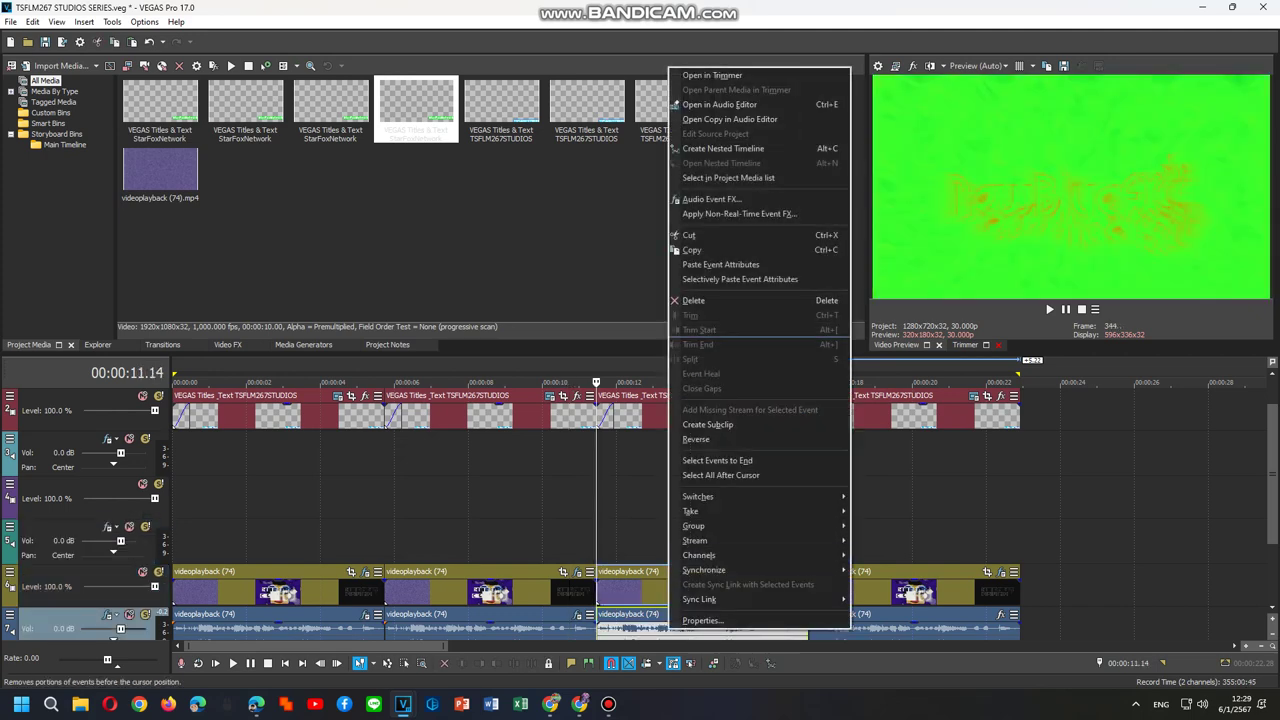
left_click(711, 199)
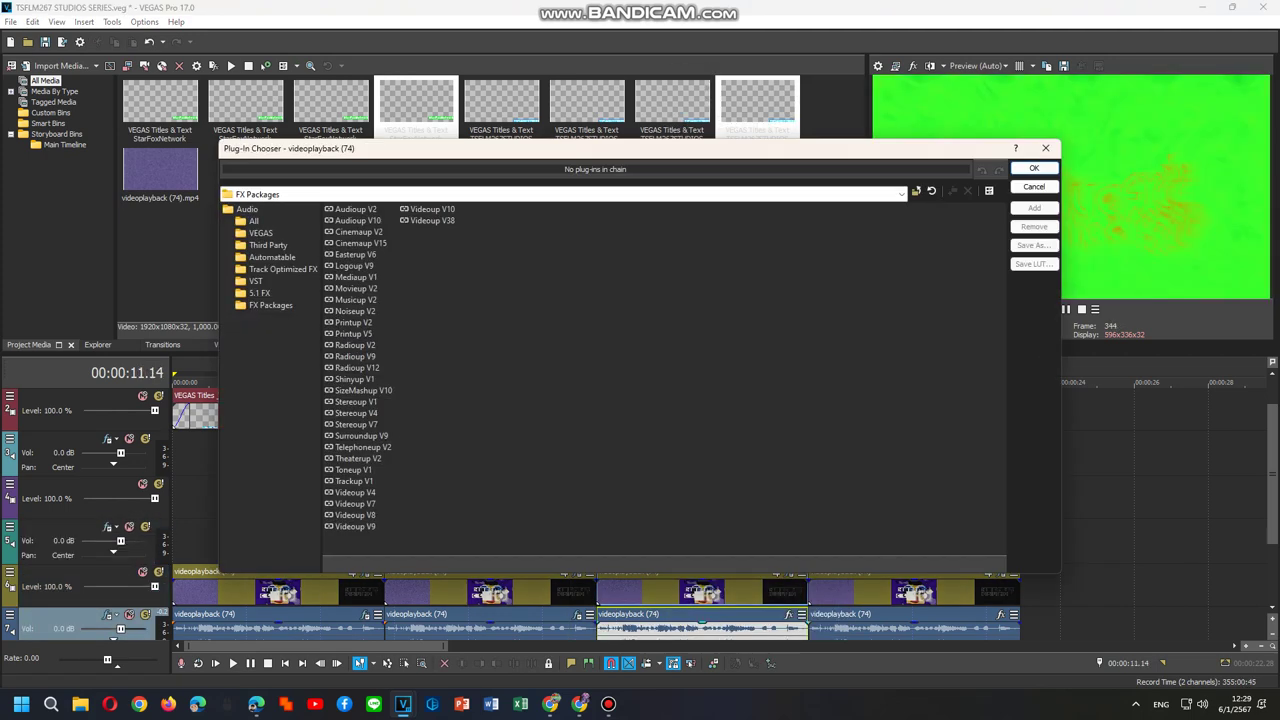
double_click(355, 401)
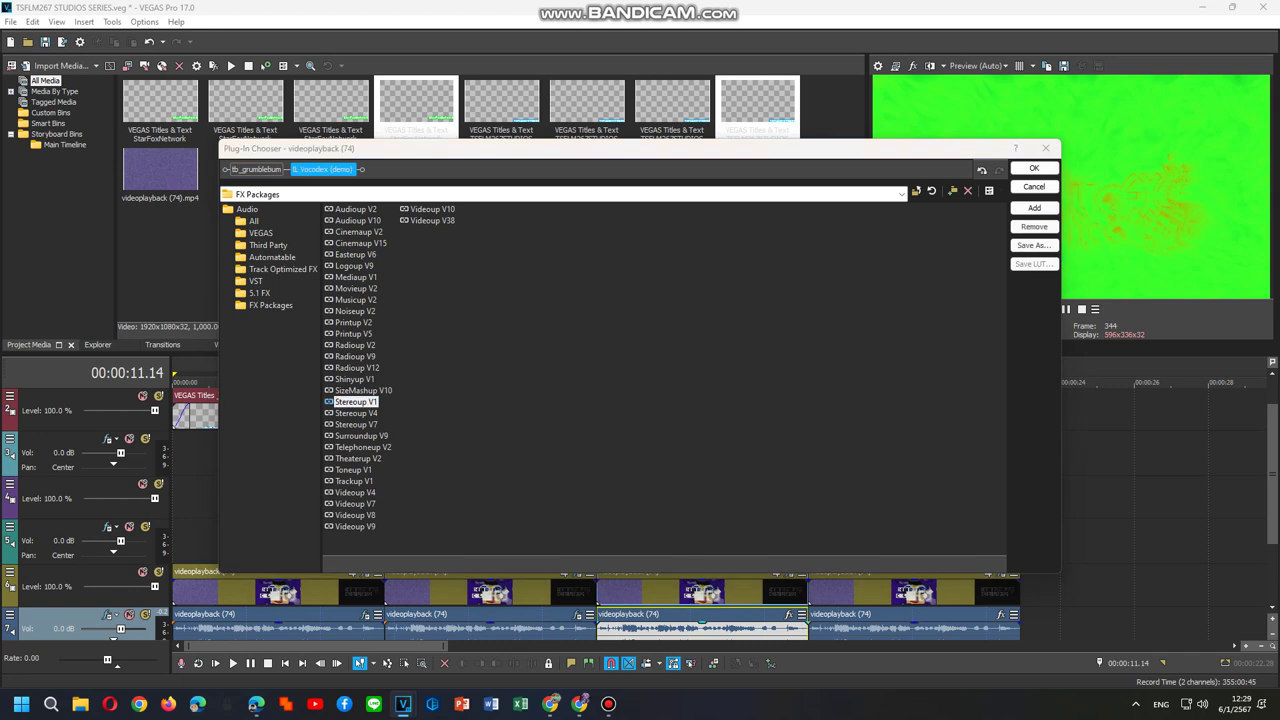
left_click(355, 424)
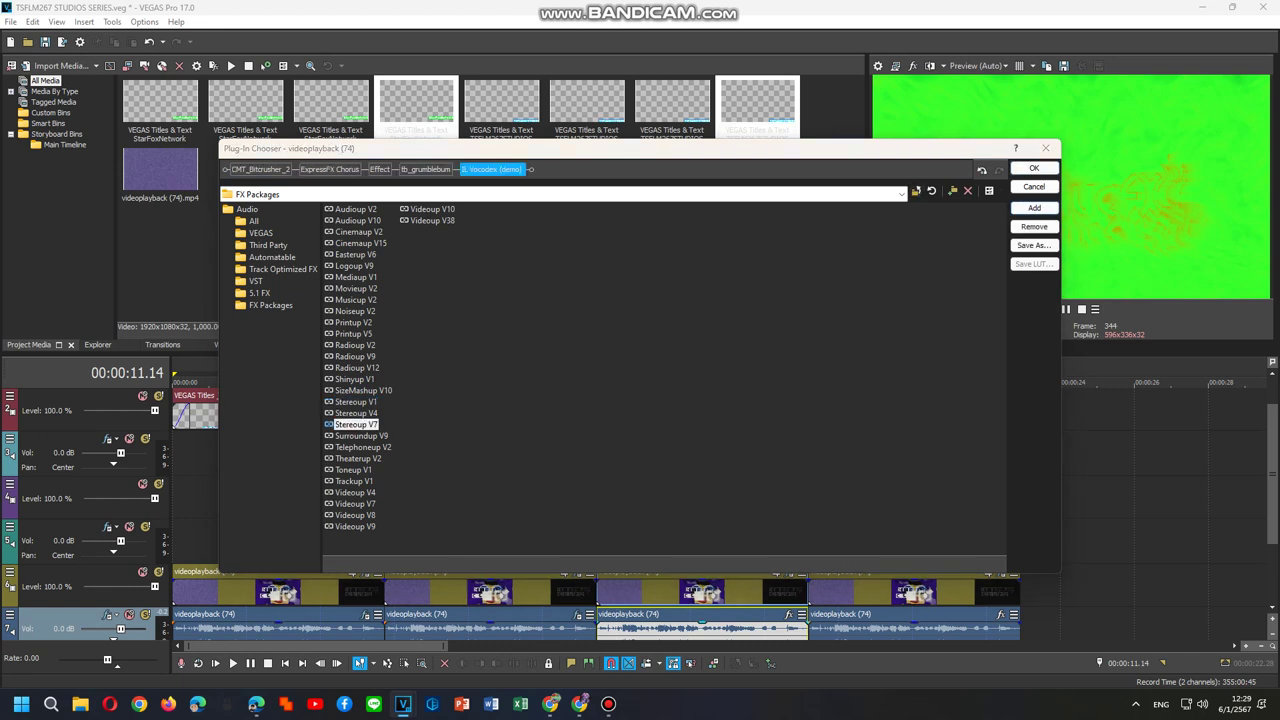
key("Return")
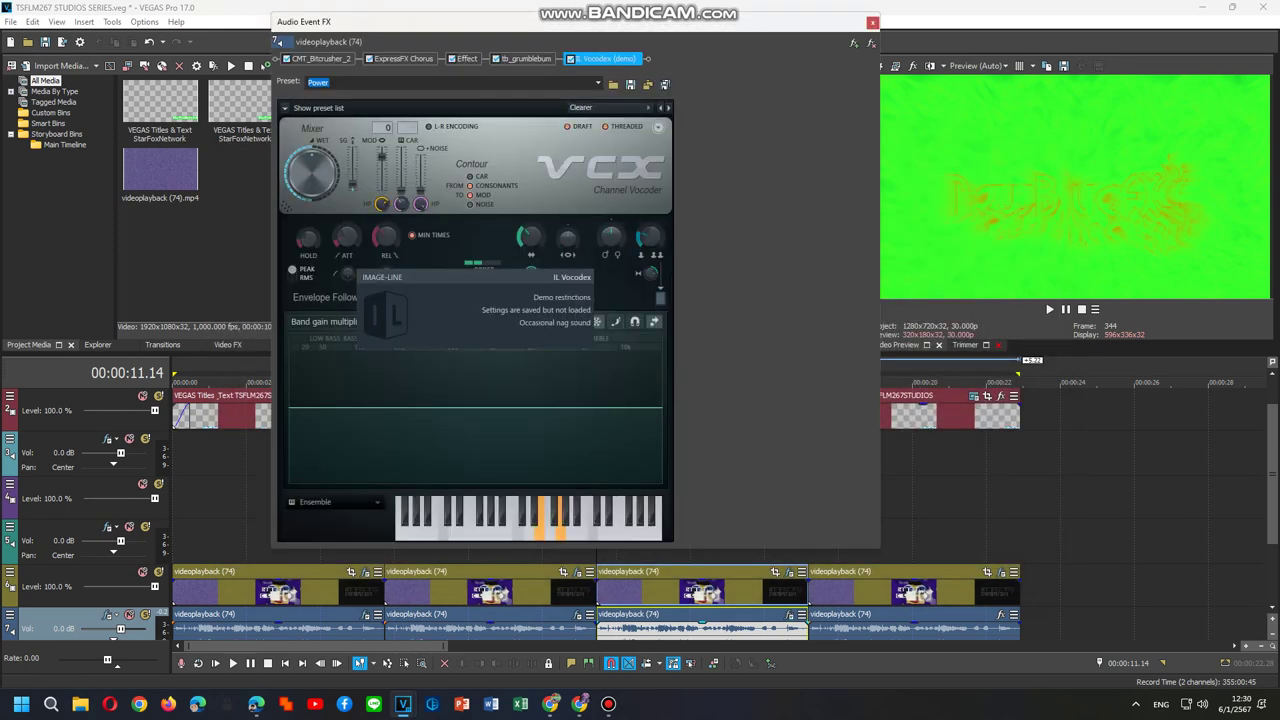
Step: In the third clip's IL Vocodex effect, maximize the band width and set the carrier synthesizer to Supersaw, and play the clip
left_click(335, 502)
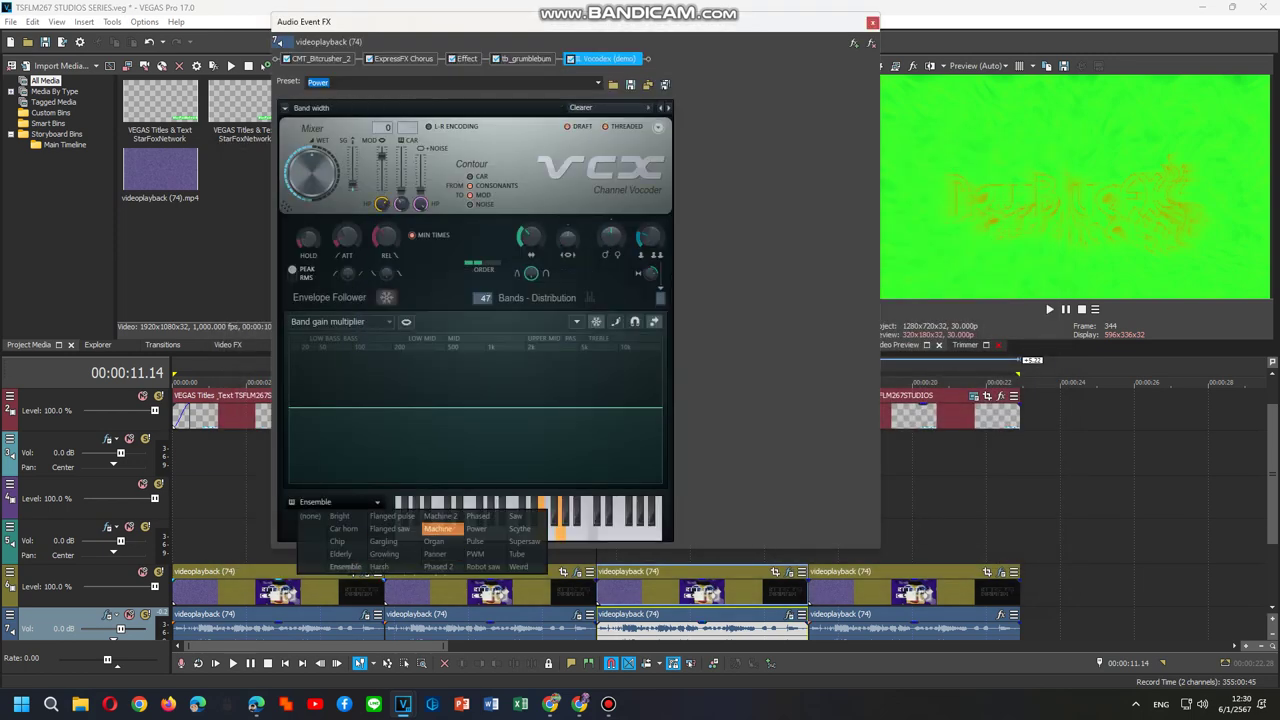
left_click(531, 236)
left_click(335, 502)
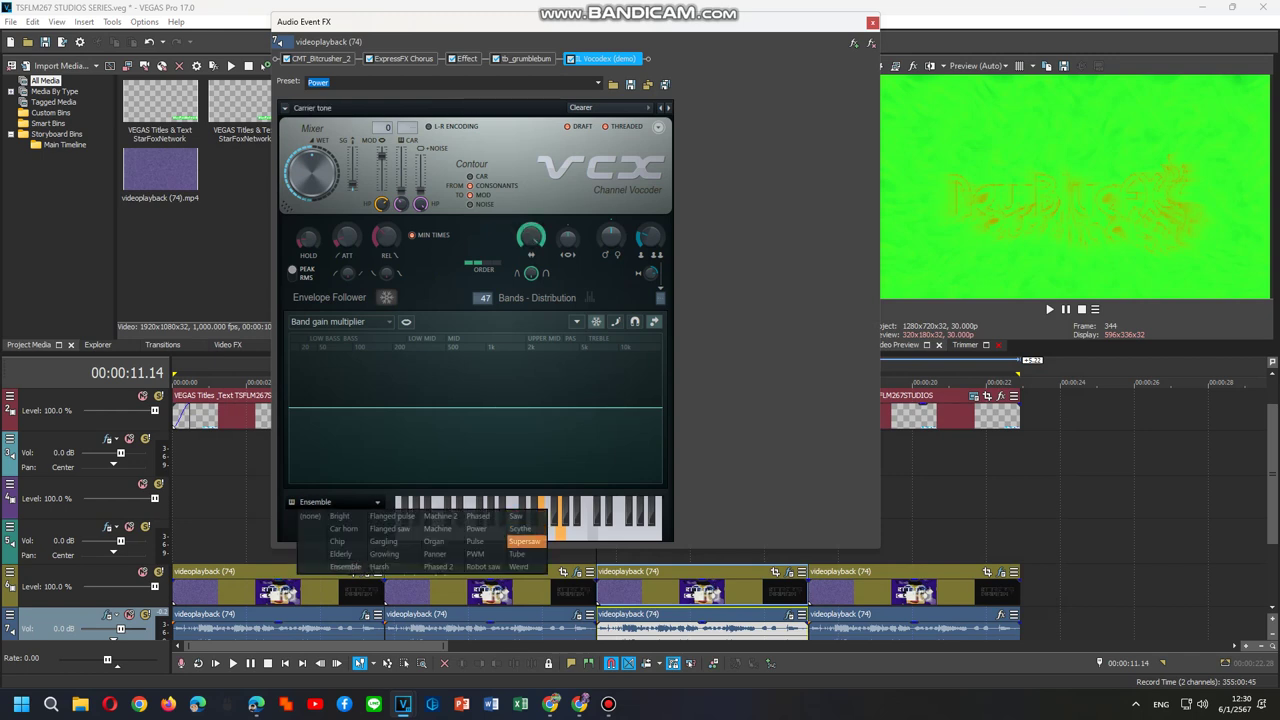
left_click(527, 537)
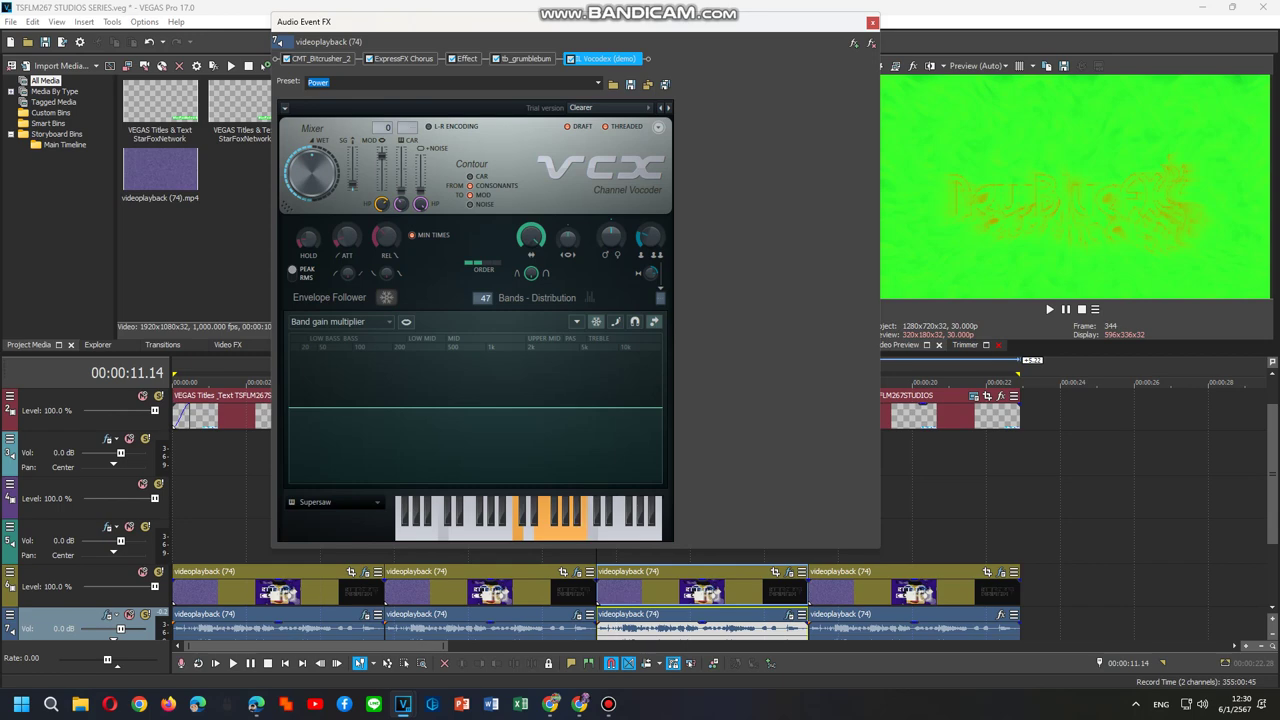
left_click(660, 600)
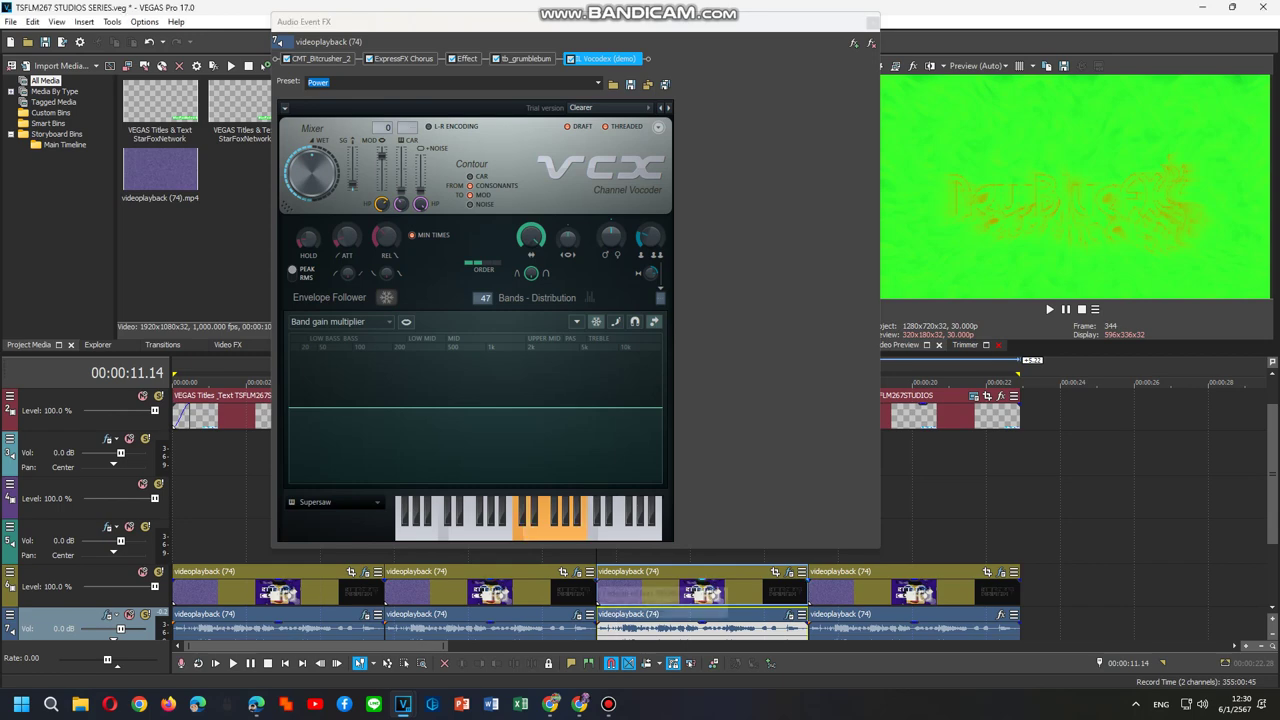
key("space")
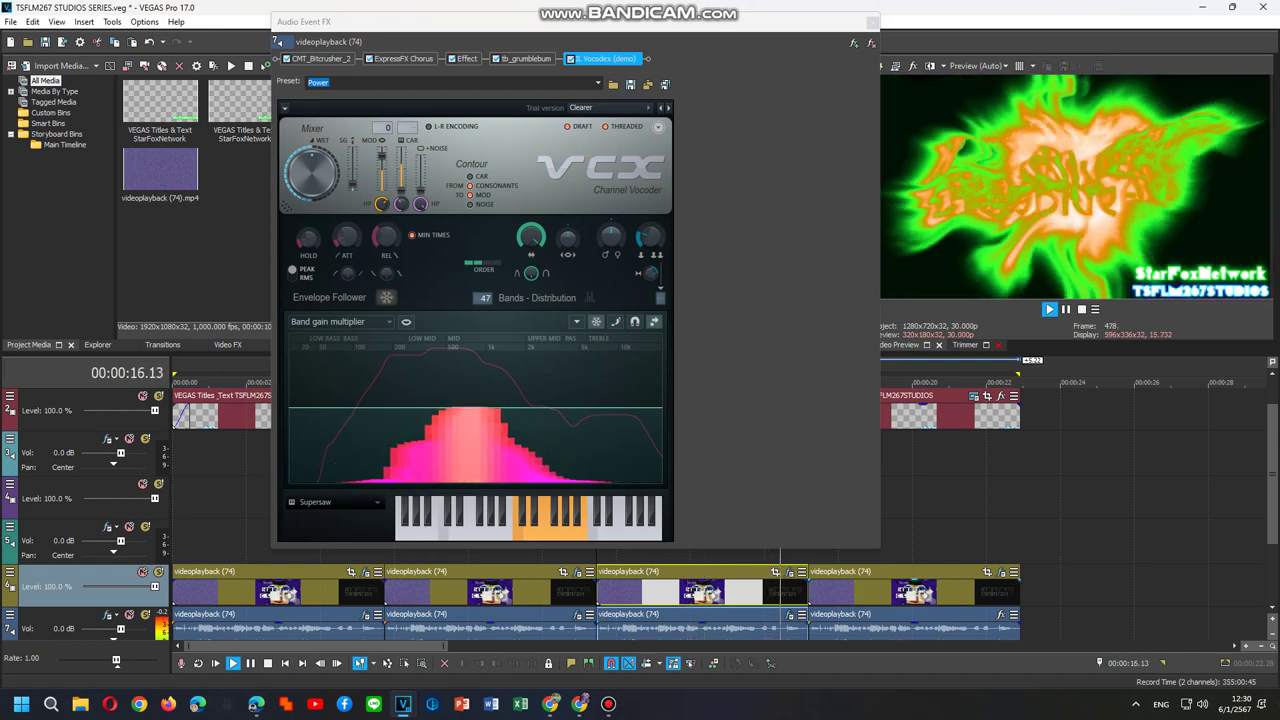
Step: Examine the fourth clip's video effects, including NewBlue ME Wiggle and Gradient Map, and close the open effect windows
right_click(849, 590)
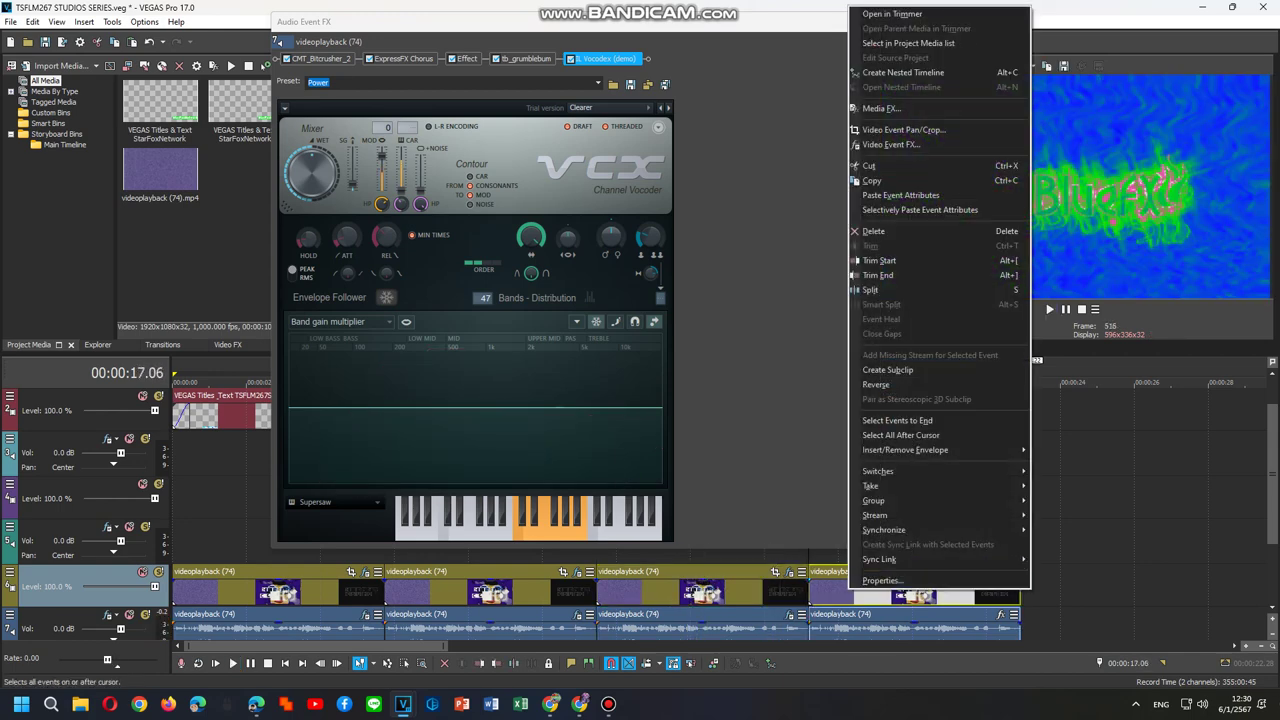
left_click(890, 144)
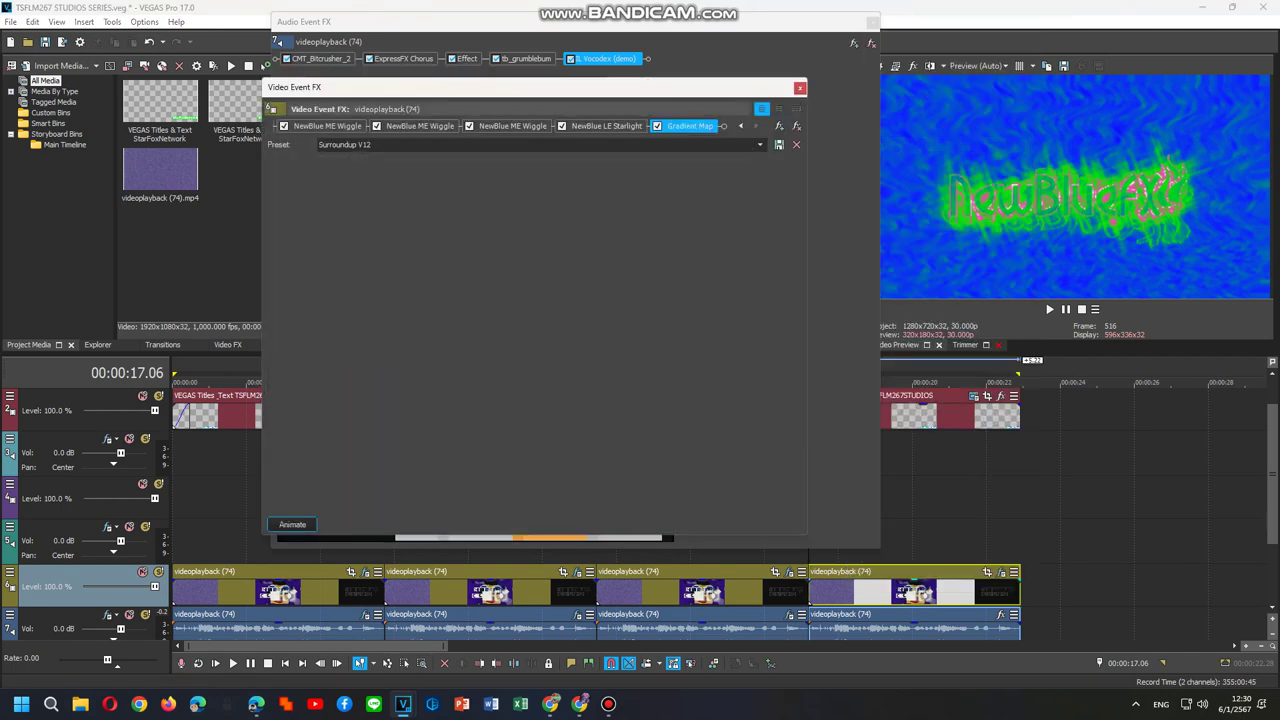
left_click(420, 126)
left_click(512, 126)
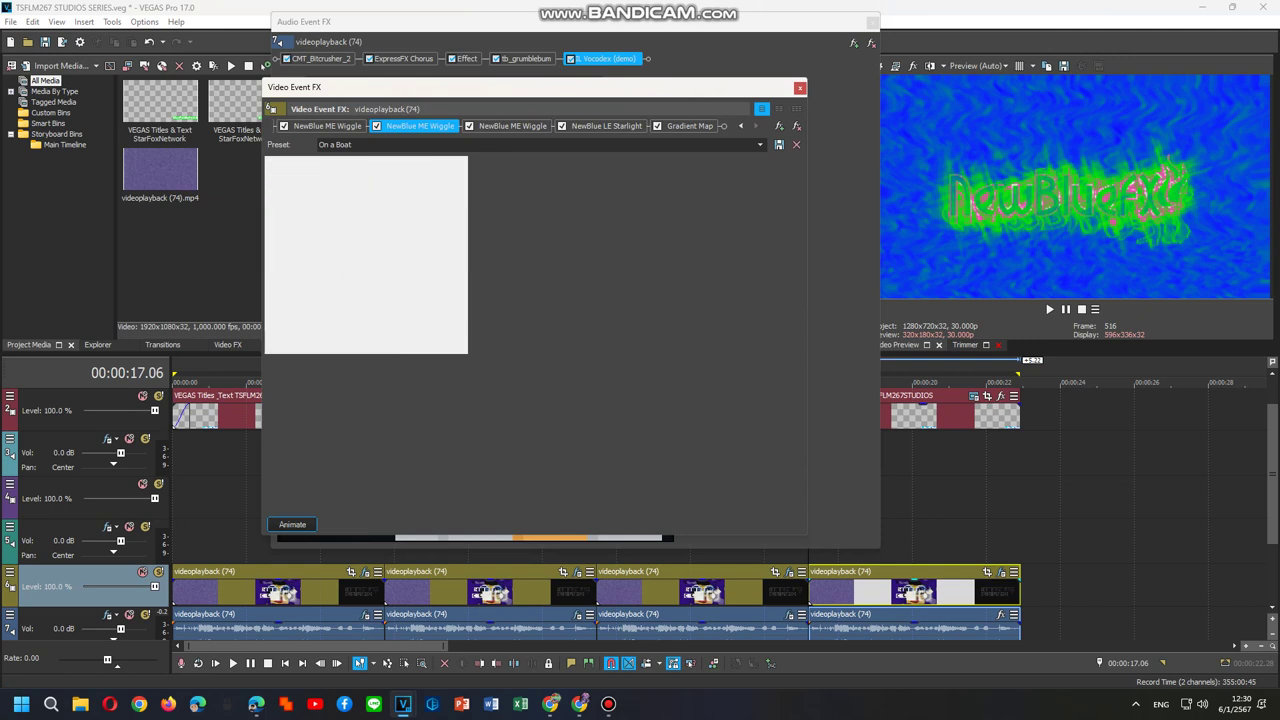
left_click(690, 126)
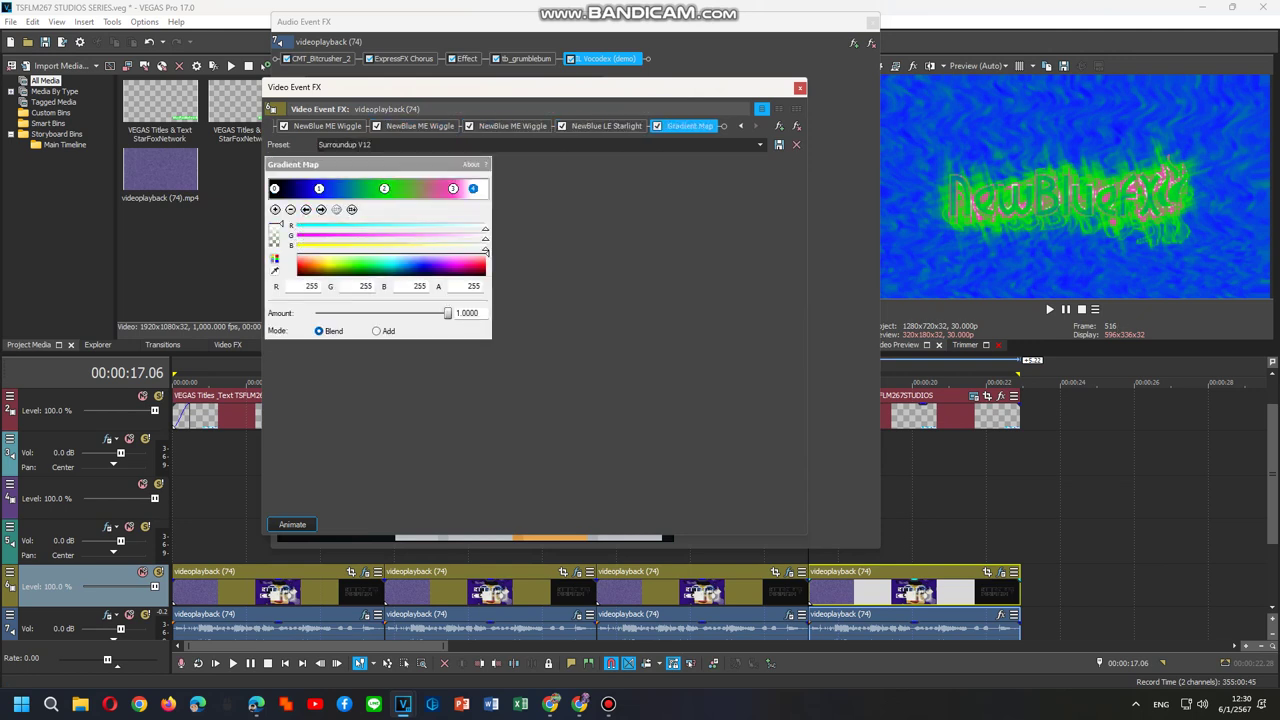
left_click(800, 88)
left_click(873, 21)
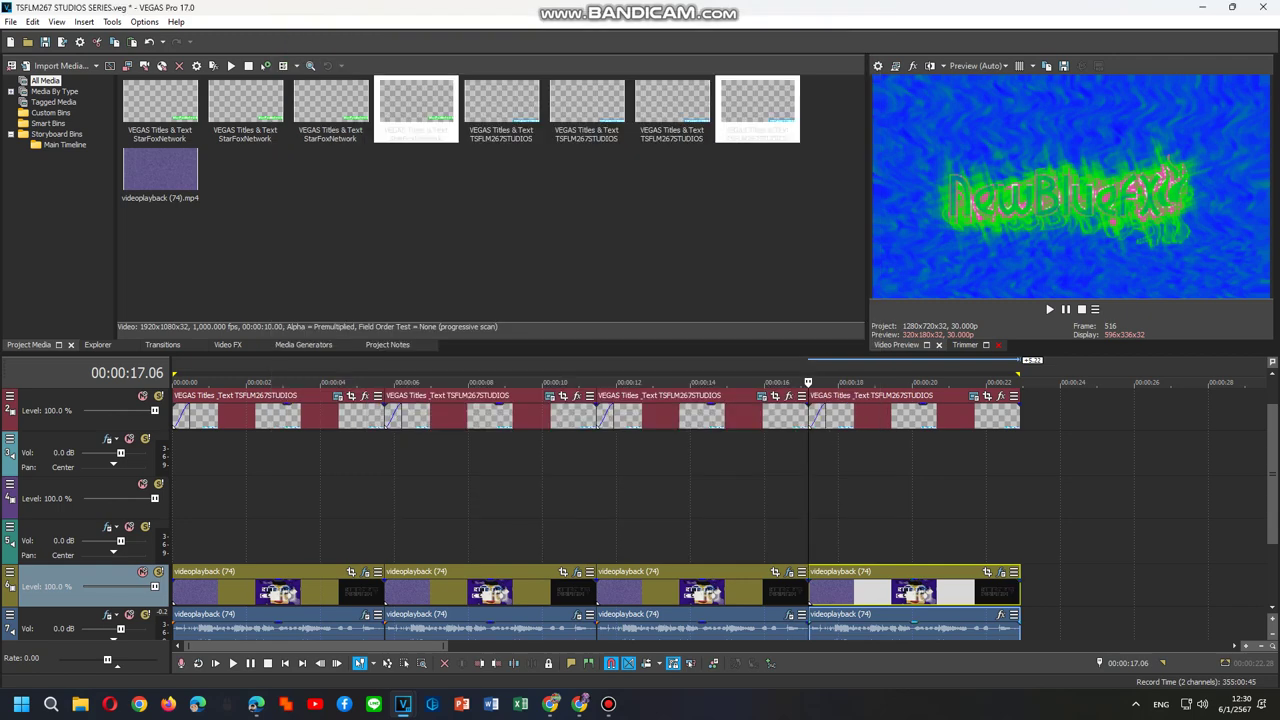
Step: Add the Videoup V4 FX package to the fourth clip's audio event
left_click(1001, 614)
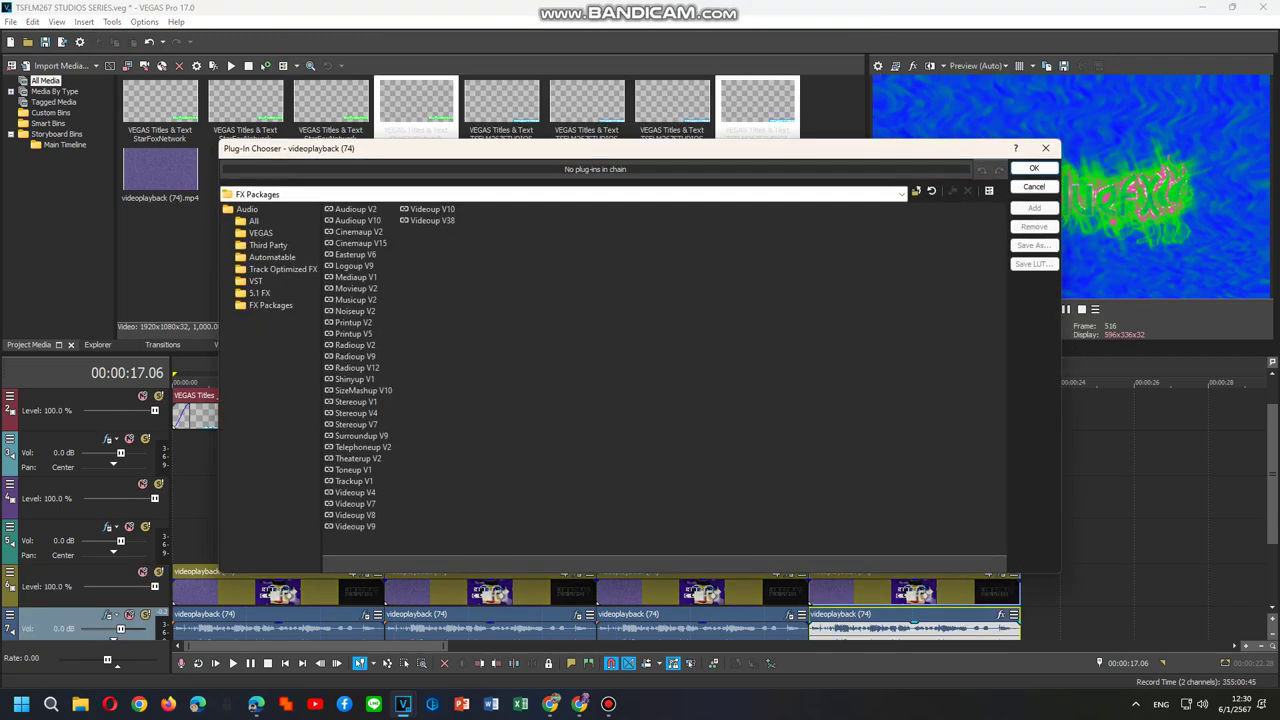
left_click(355, 492)
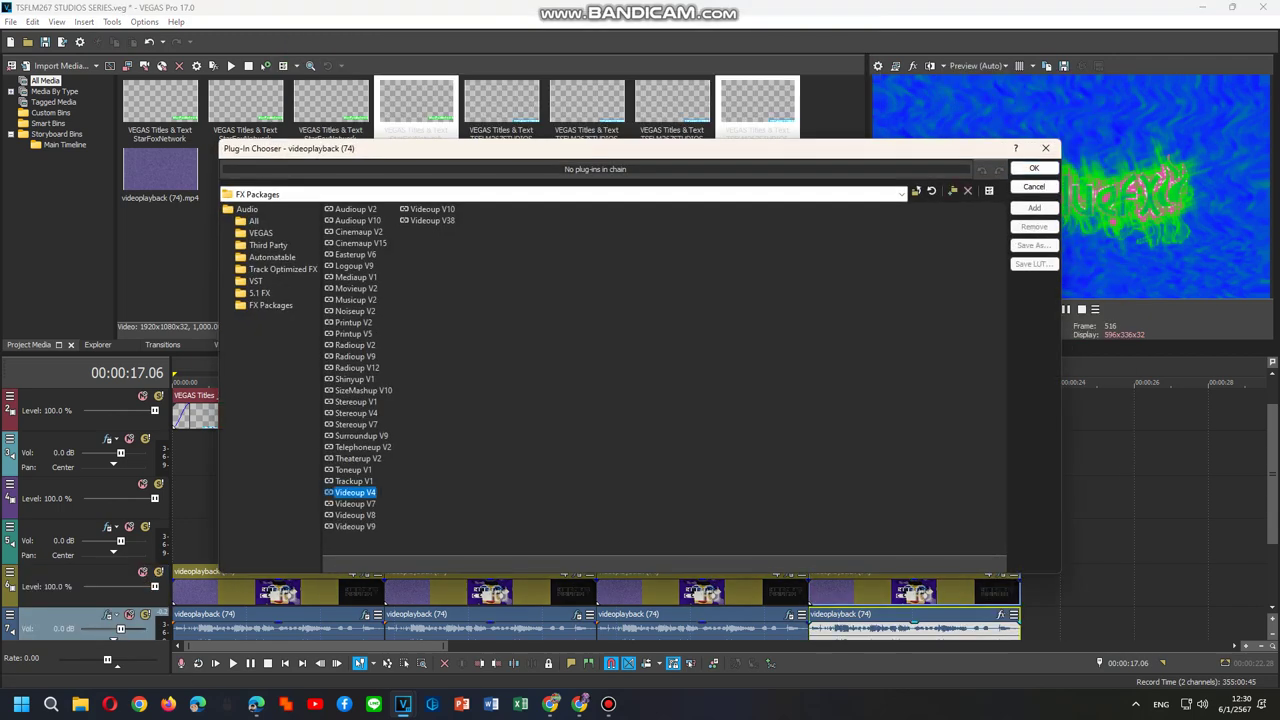
double_click(355, 492)
key("Return")
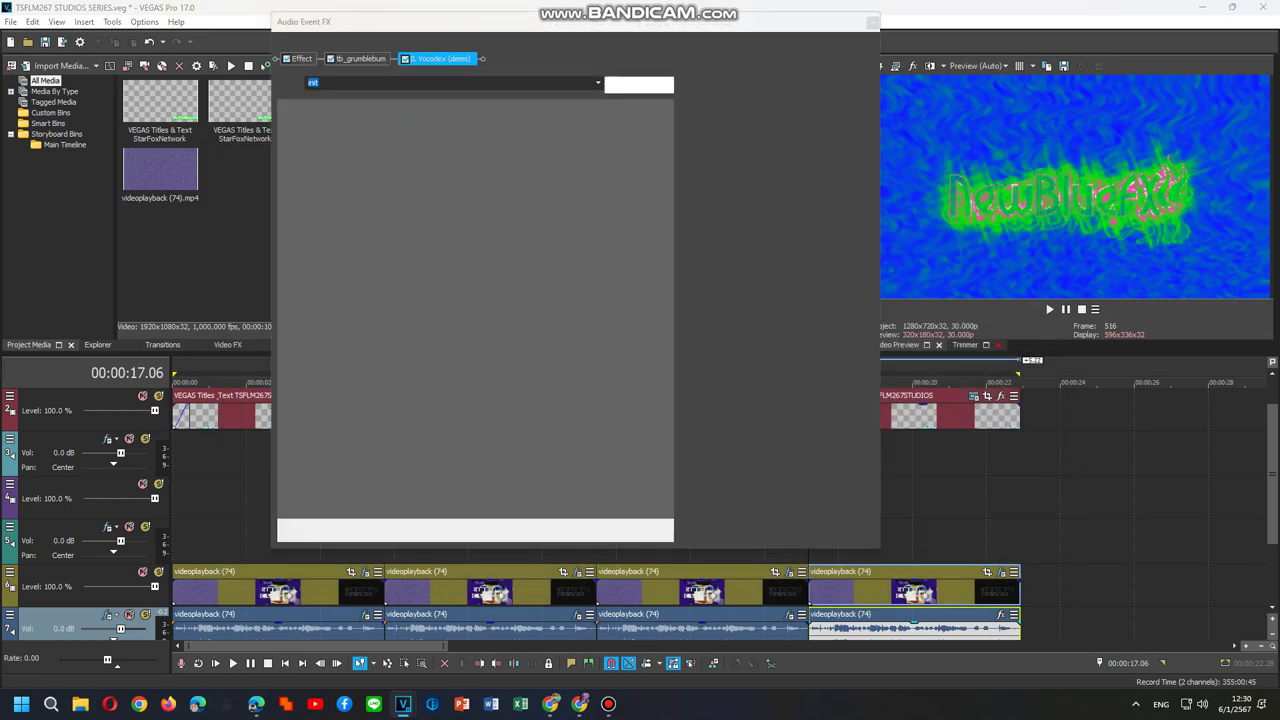
Step: Load the Clearer preset in the fourth clip's IL Vocodex effect, with maximum band width and the carrier synthesizer set to Bright
left_click(610, 107)
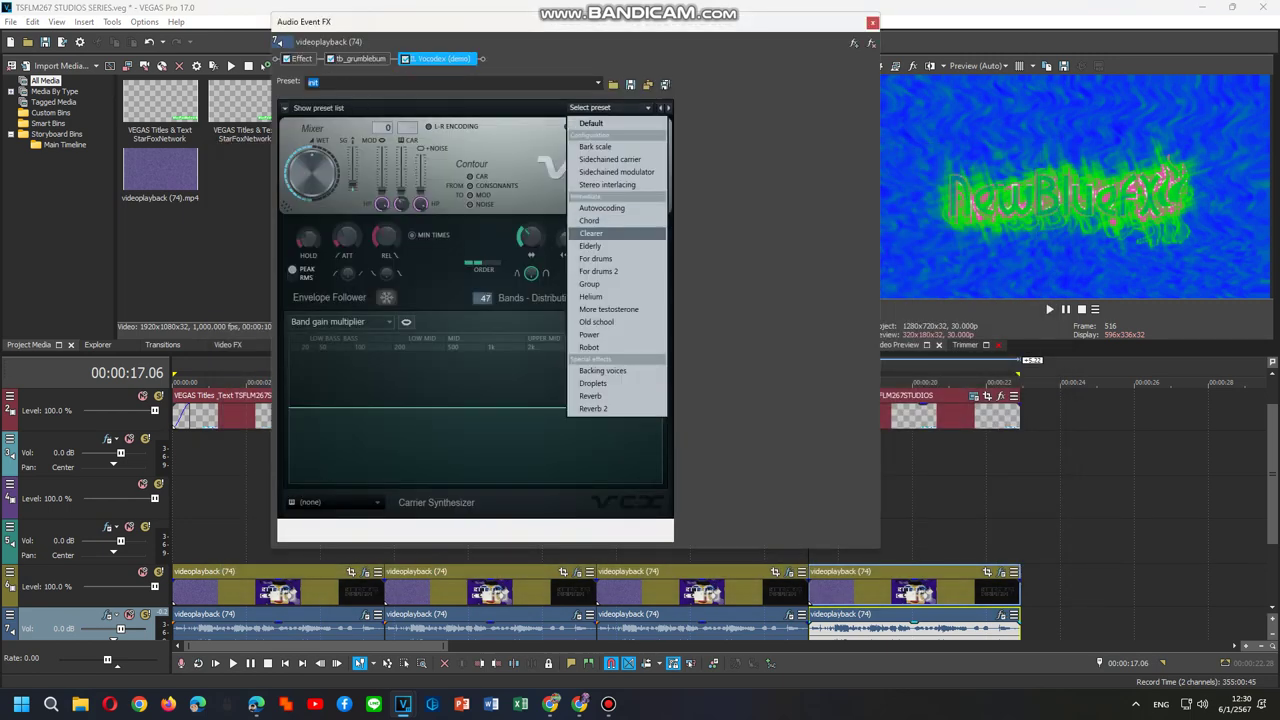
left_click(615, 124)
left_click(335, 502)
left_click(335, 502)
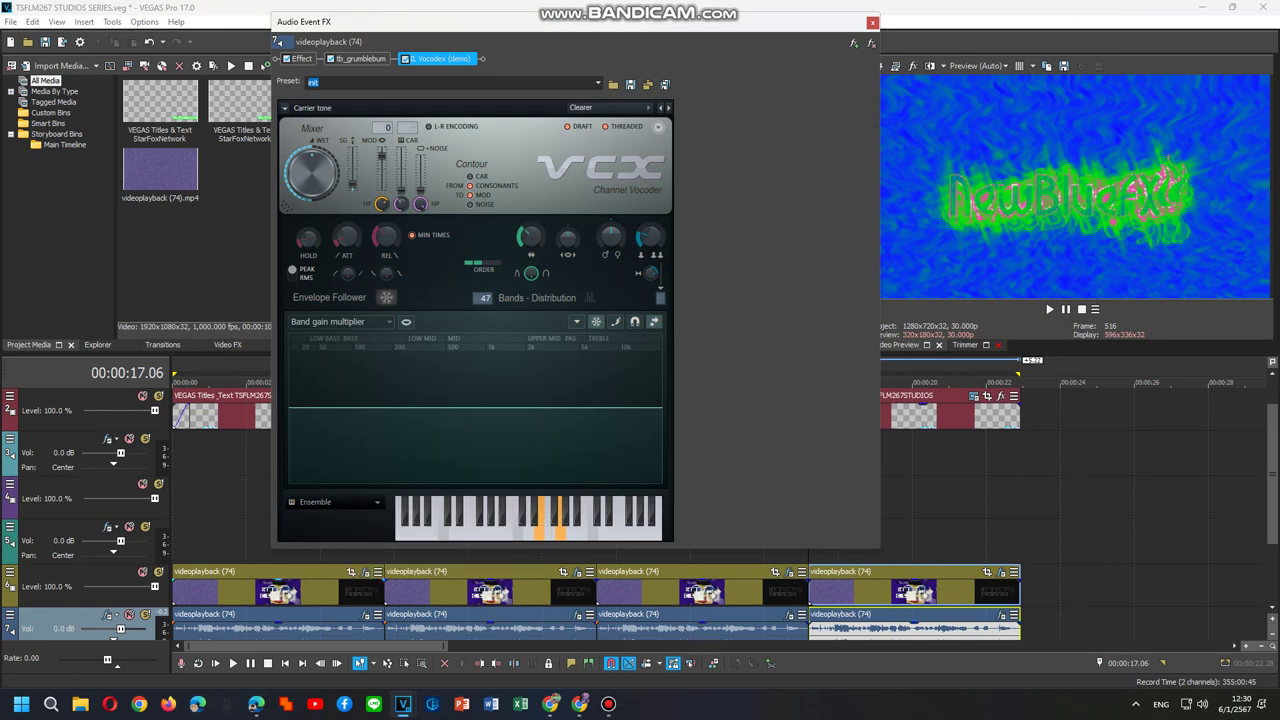
left_click(335, 502)
left_click(340, 517)
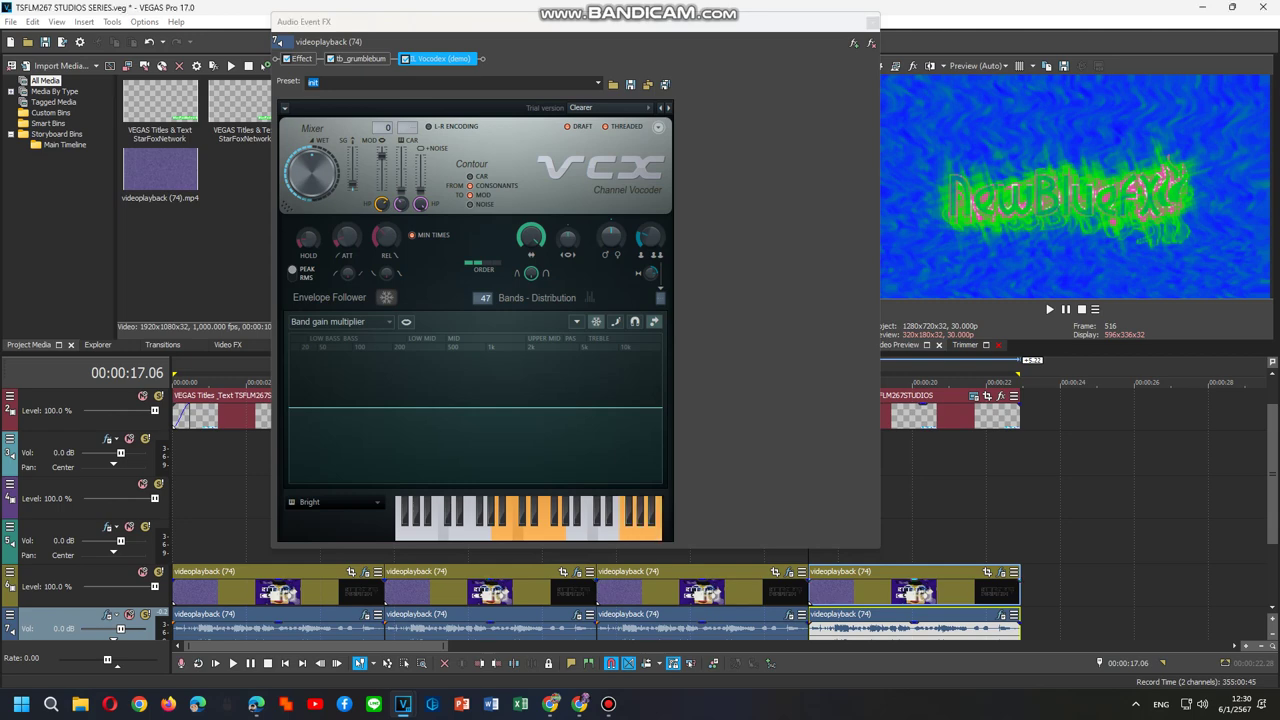
Step: Play the fourth clip to check its audio and video effects, and close its audio effects window
key("space")
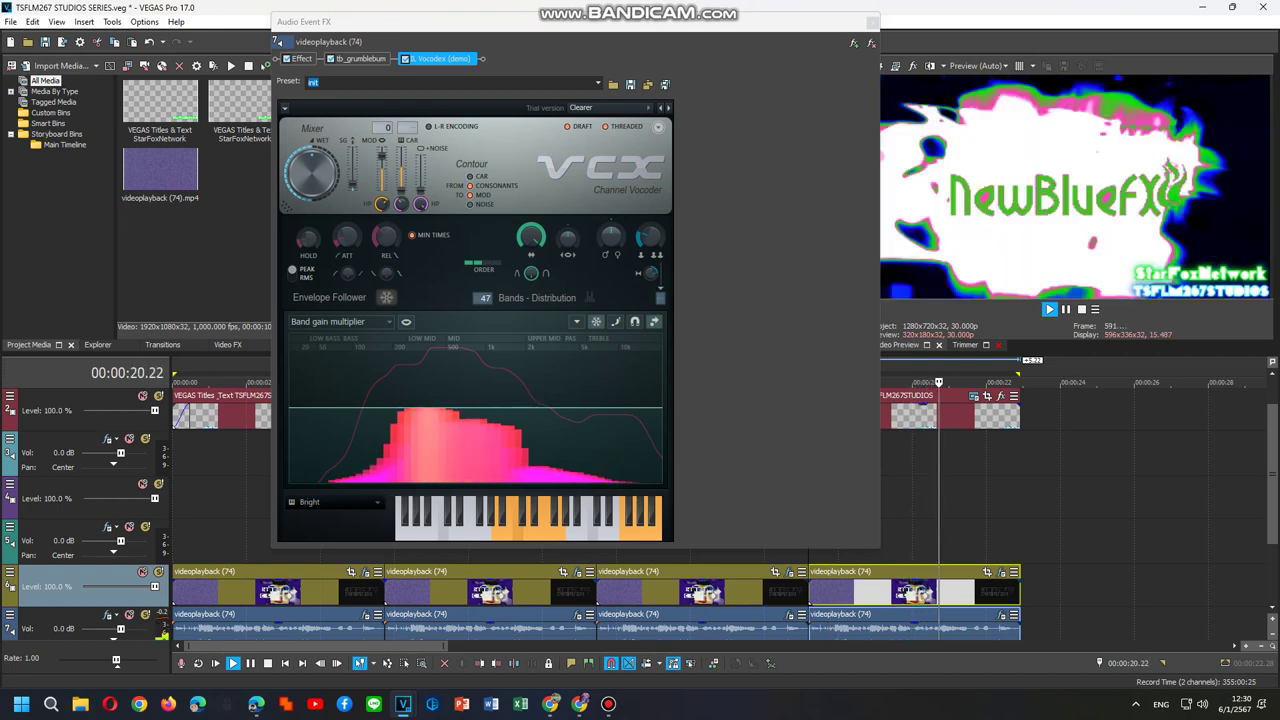
key("Escape")
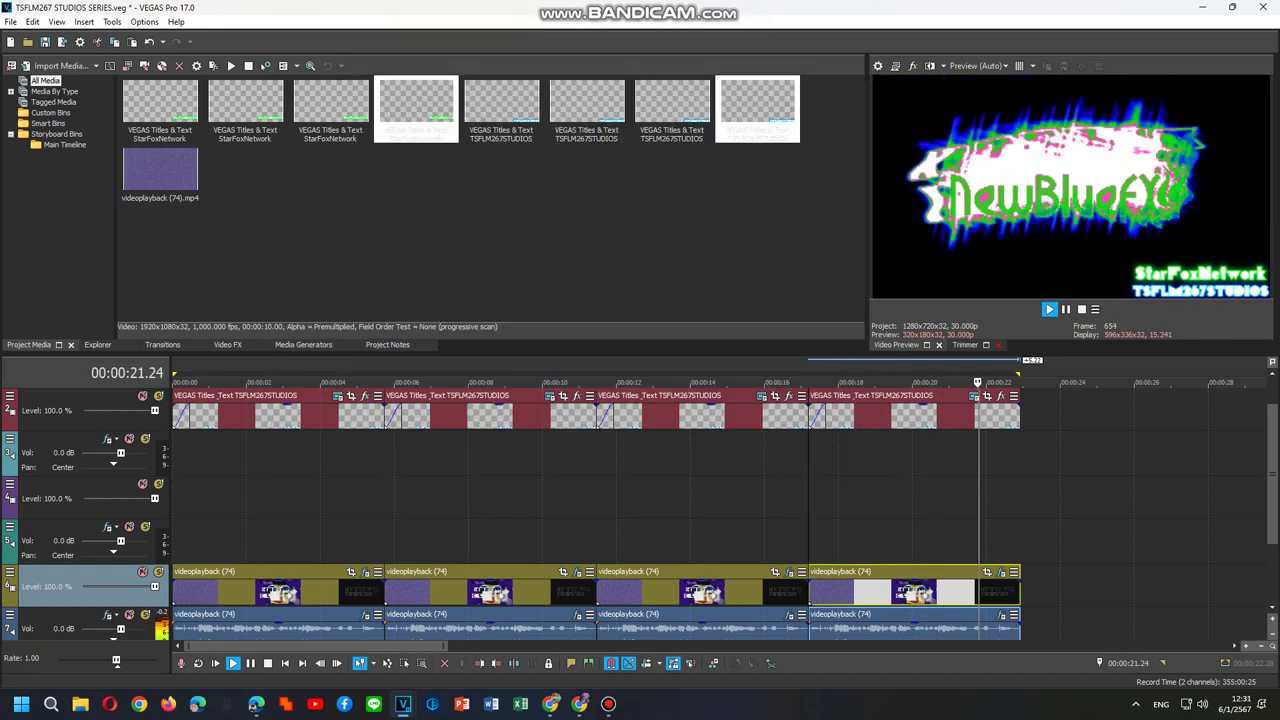
key("space")
Step: Select the first clip's time range and name its render output "An Audio Effect I'll Call Surroundup V9"
key("ctrl+a")
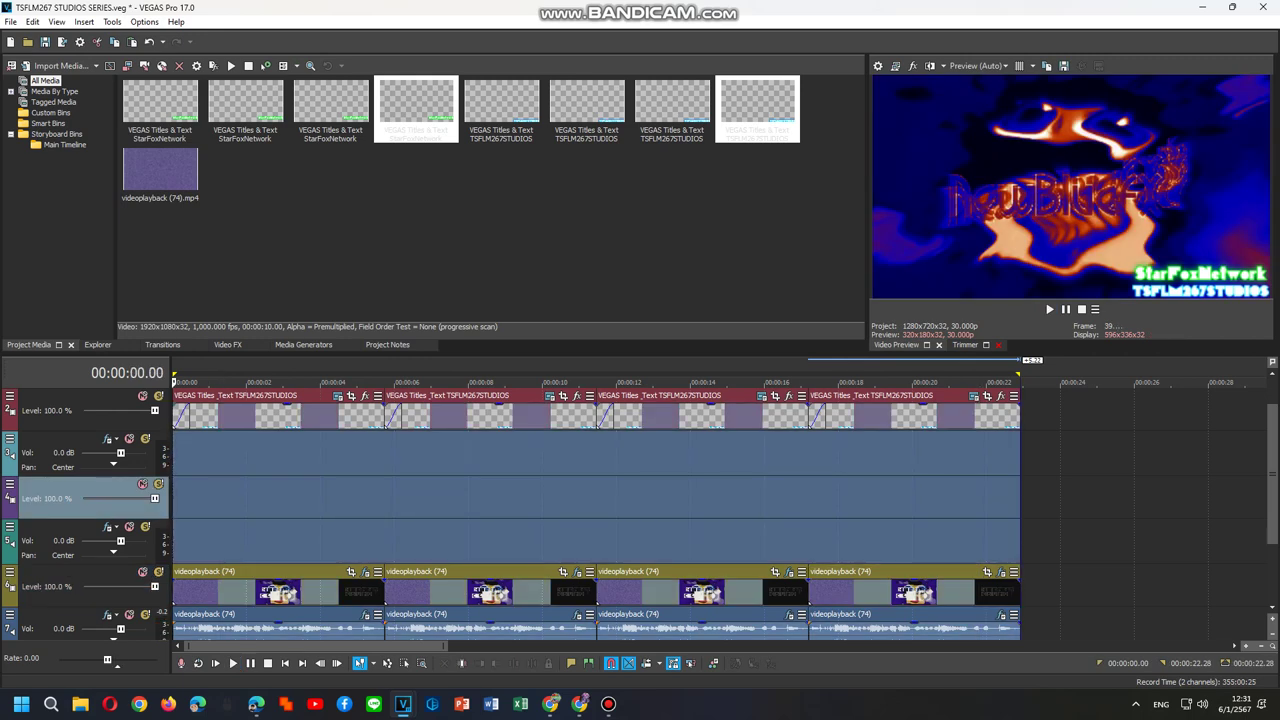
left_click_drag(174, 450, 390, 450)
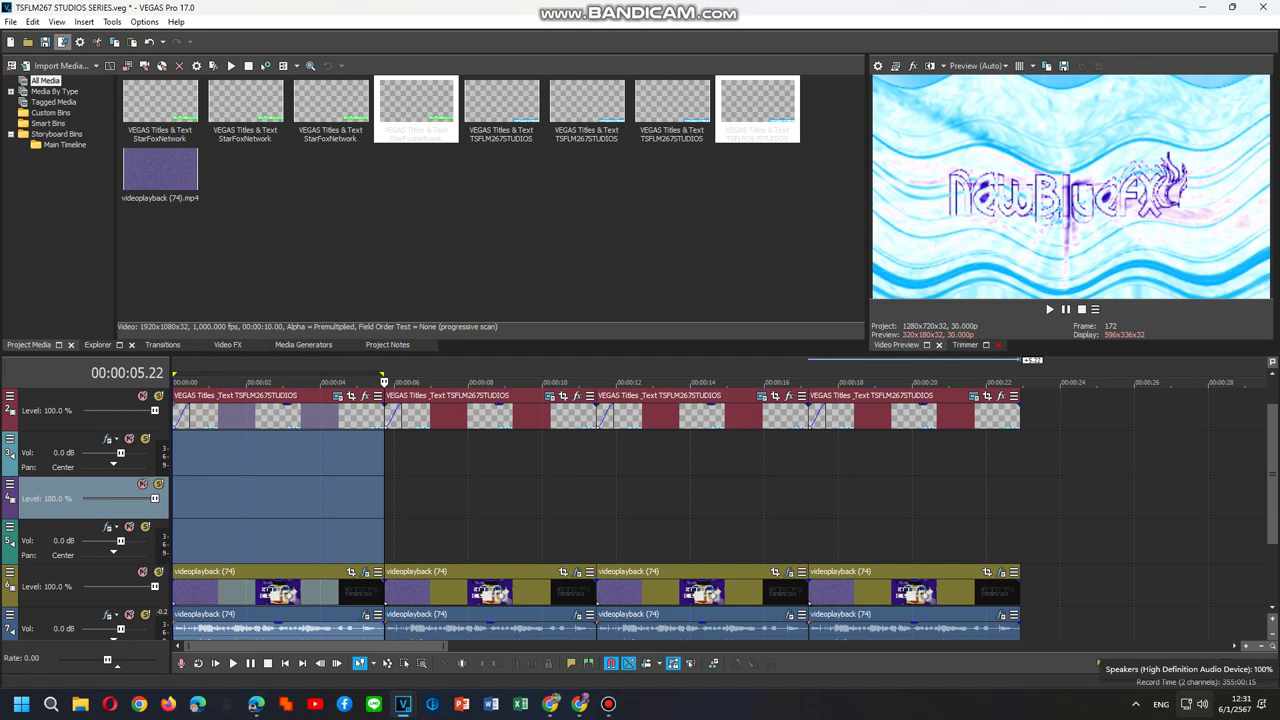
left_click(62, 41)
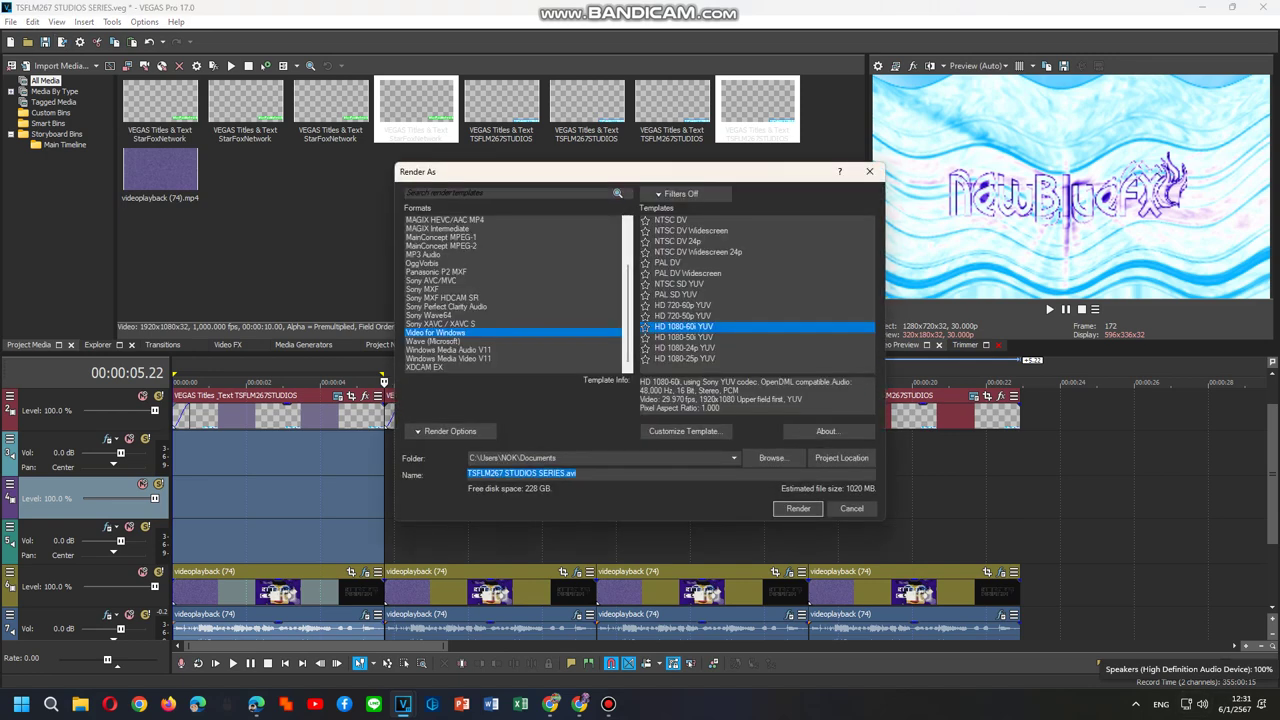
type("An A")
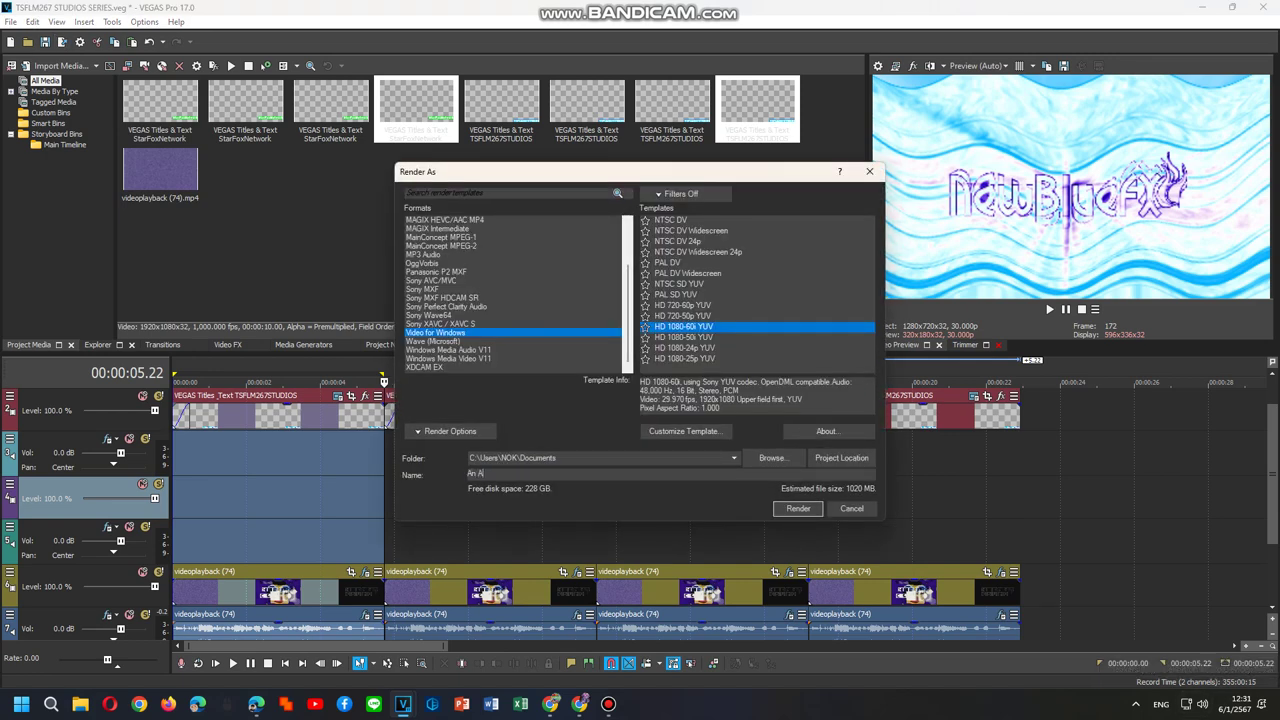
type("udio Effect I'll Call Surroundup V3")
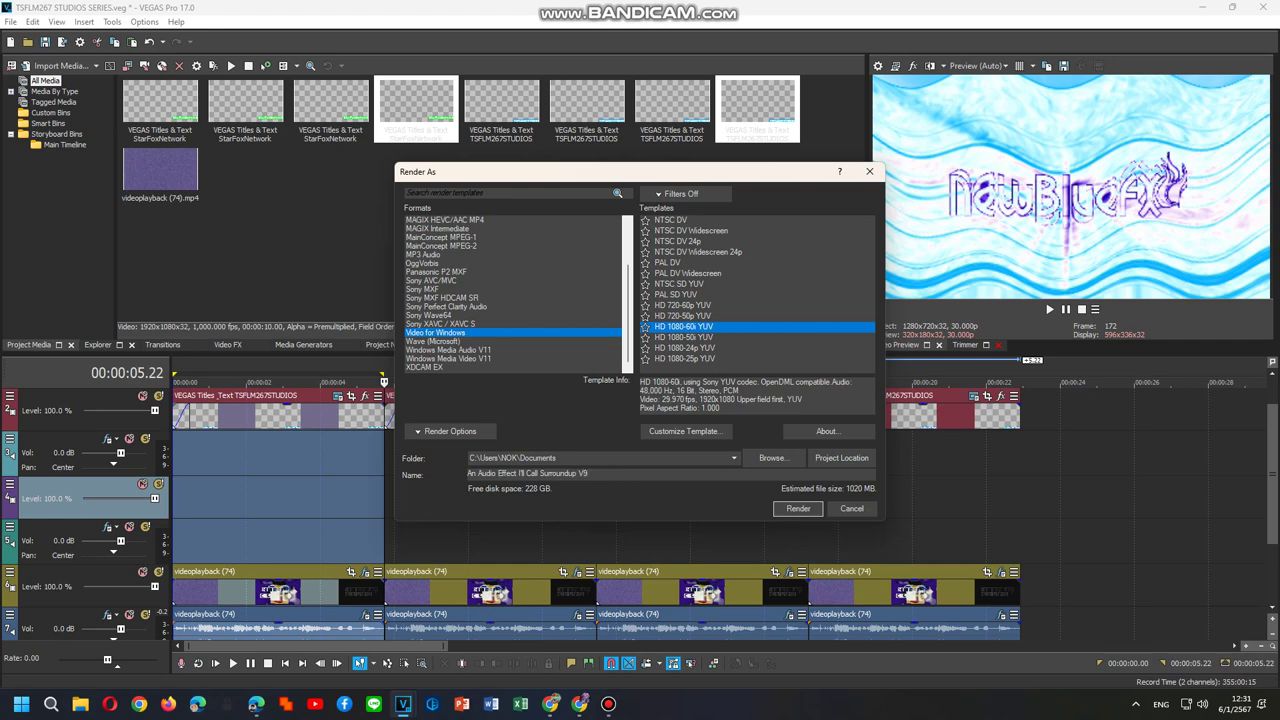